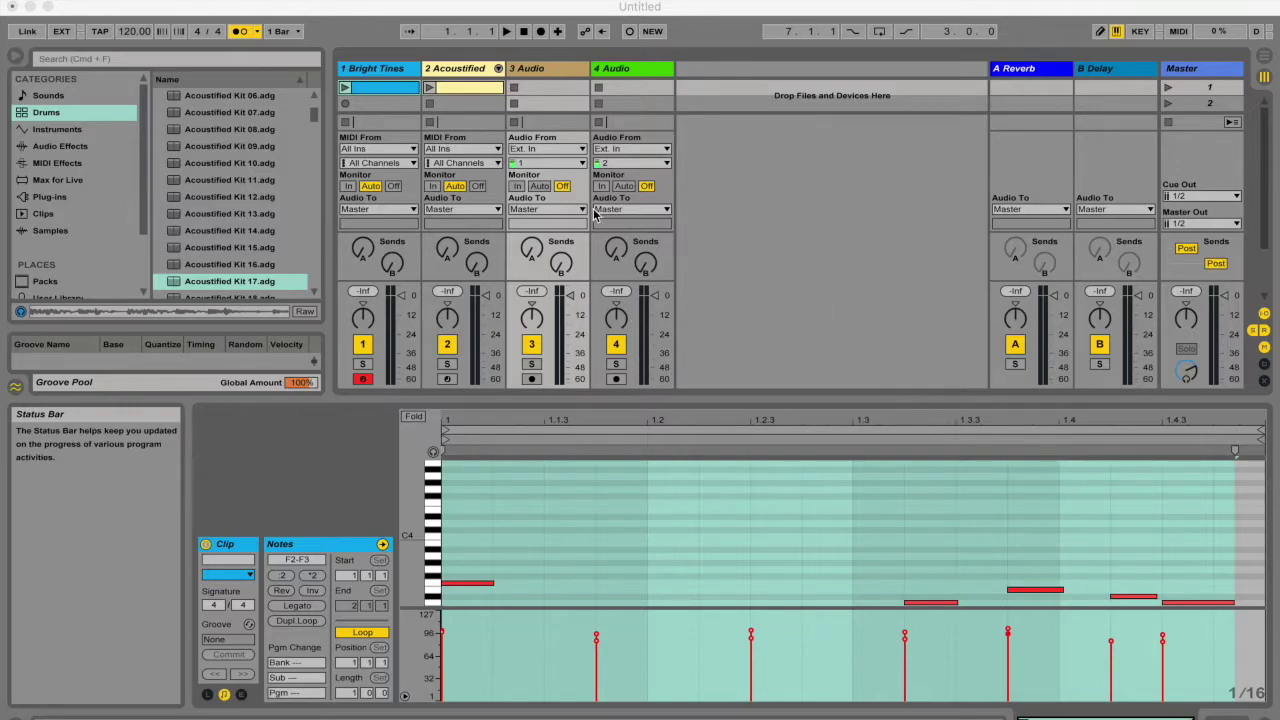
# - Arm, disarm and re-arm the Acoustified track, leaving it armed for recording
pyautogui.press('Tab')
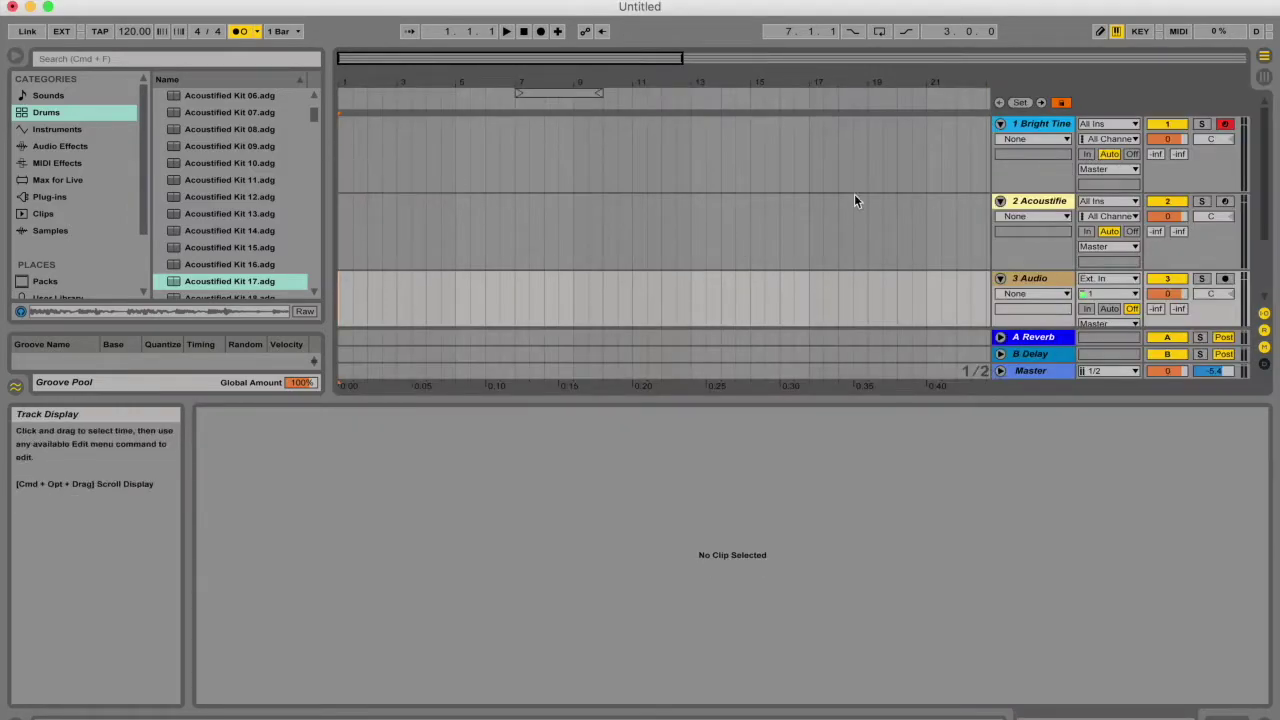
pyautogui.press('Tab')
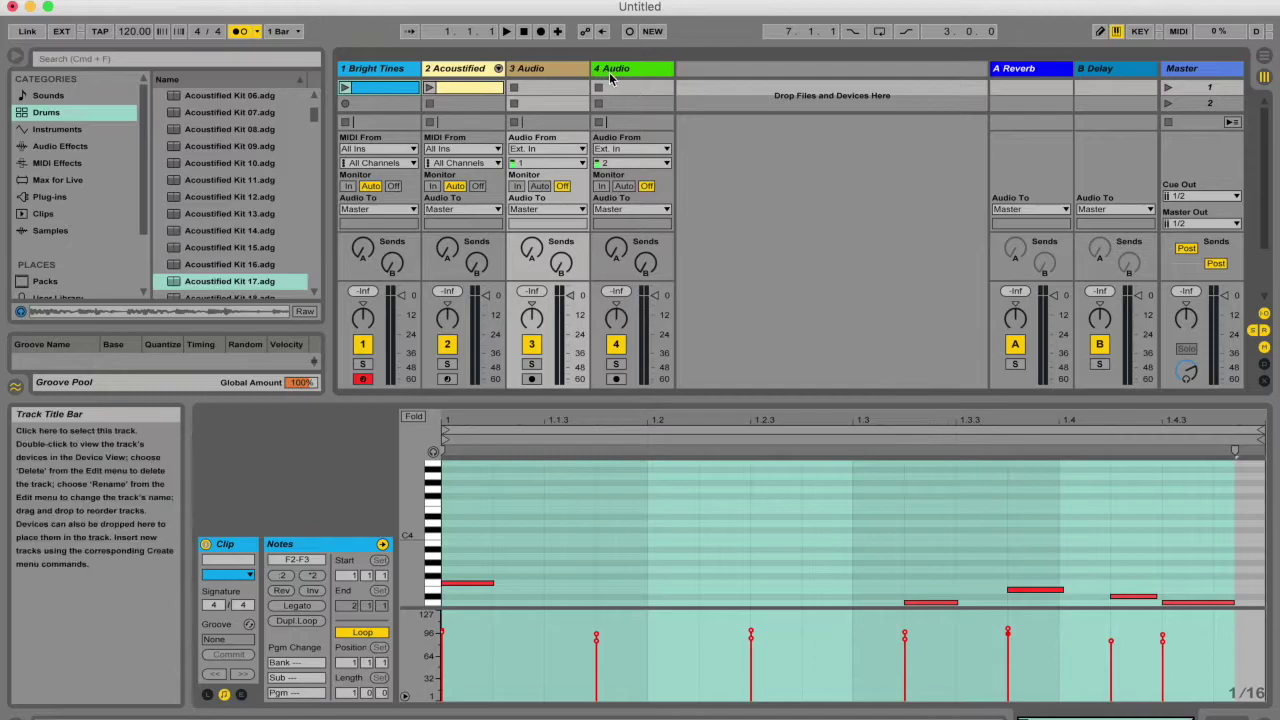
pyautogui.press('Right')
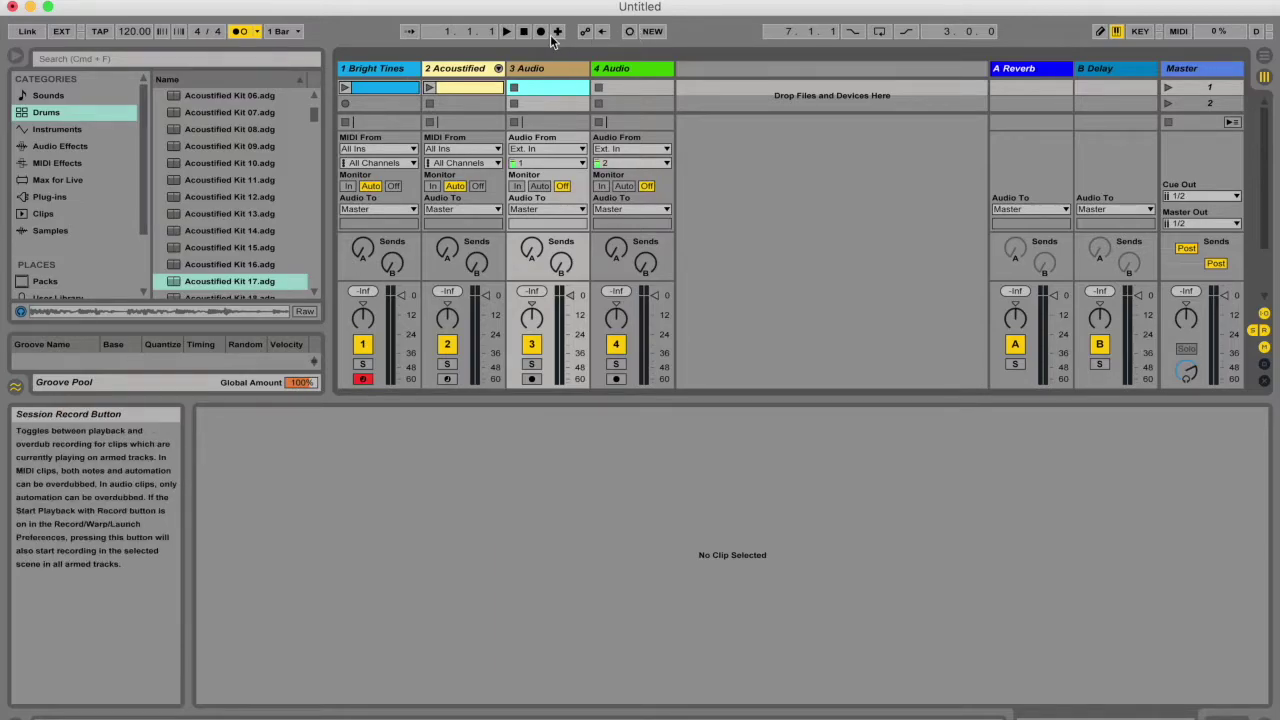
pyautogui.click(449, 379)
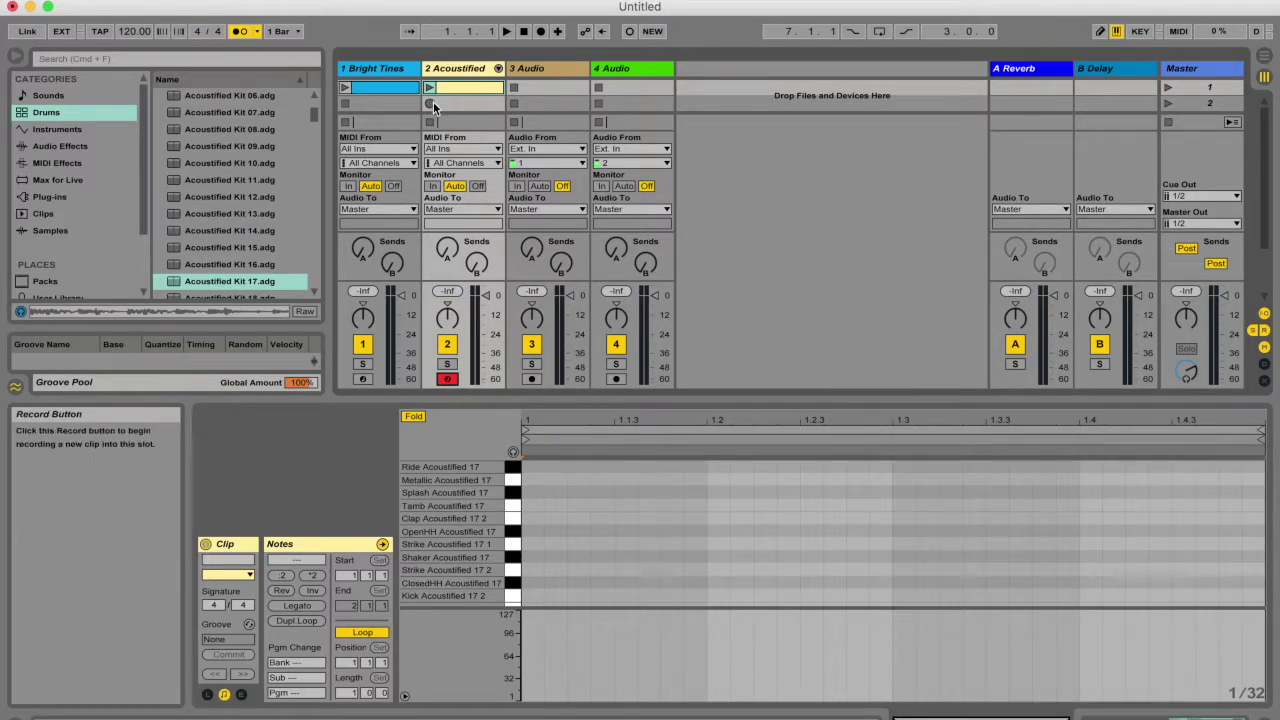
pyautogui.click(447, 378)
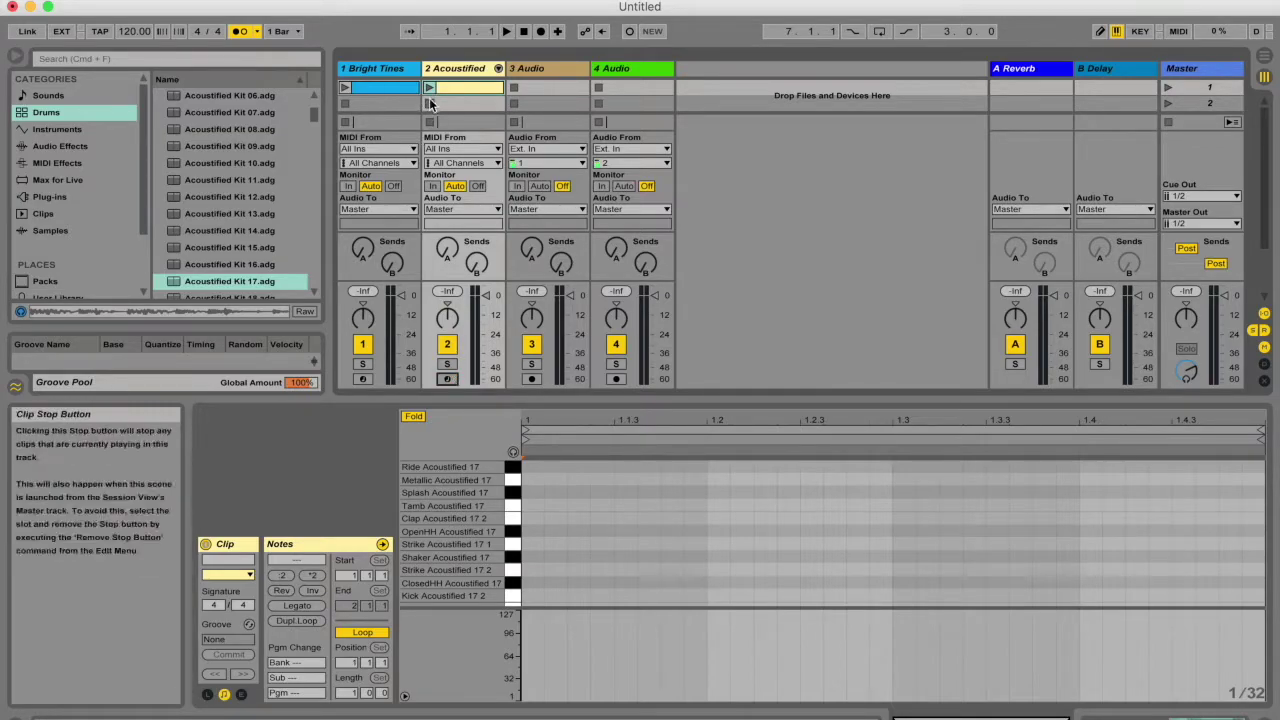
pyautogui.click(447, 378)
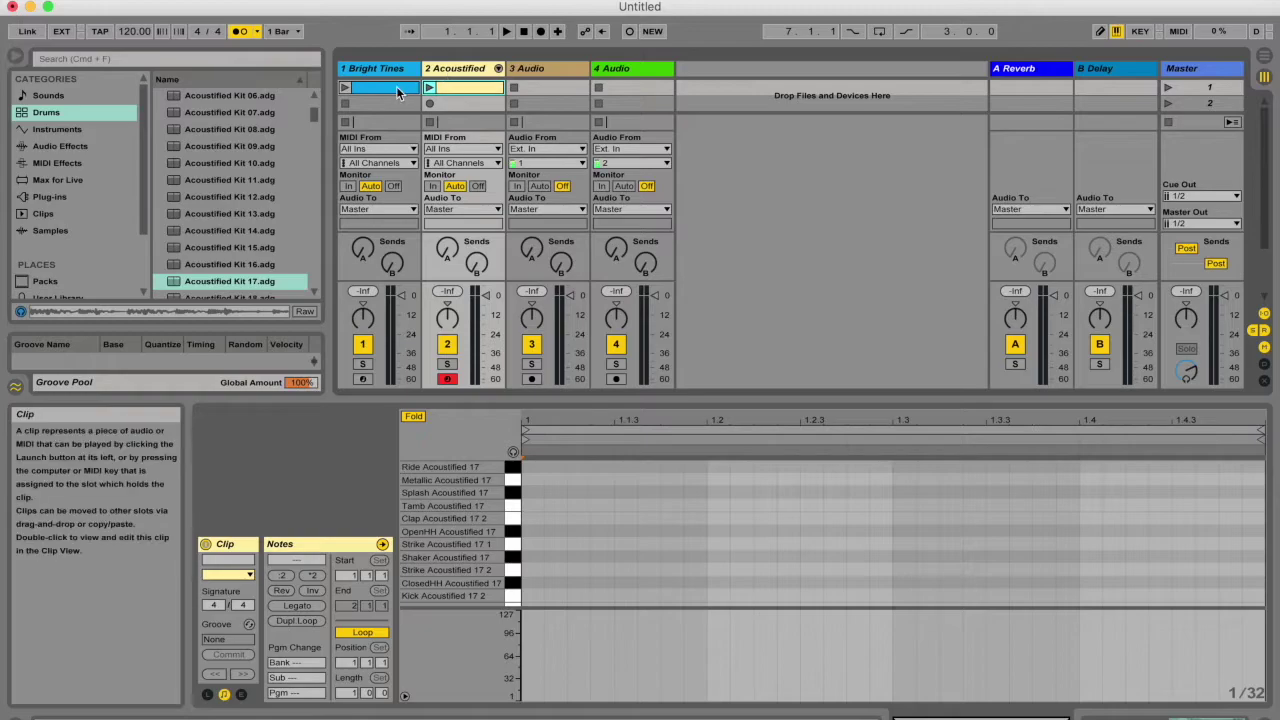
# - Select both the Bright Tines and Acoustified clips in the first scene slots
pyautogui.keyDown('shift'); pyautogui.click(448, 88); pyautogui.keyUp('shift')
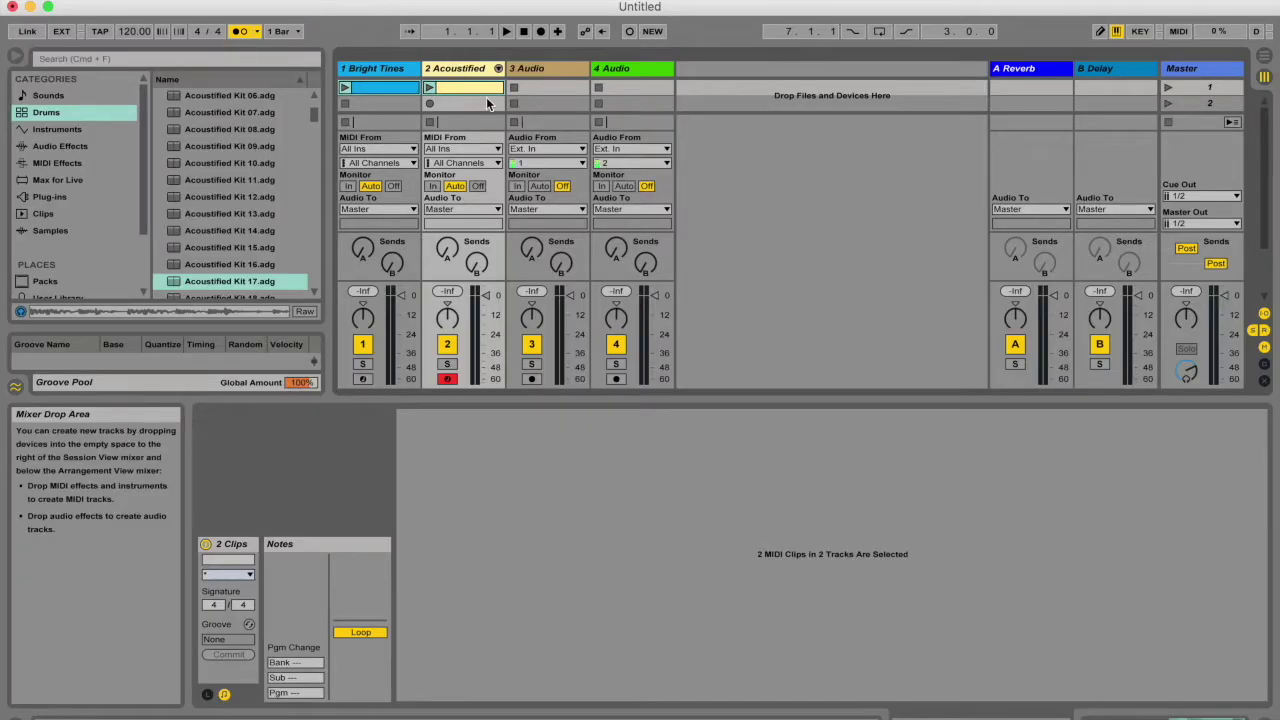
# - Arm Bright Tines and start recording a new clip in its second slot
pyautogui.click(380, 88)
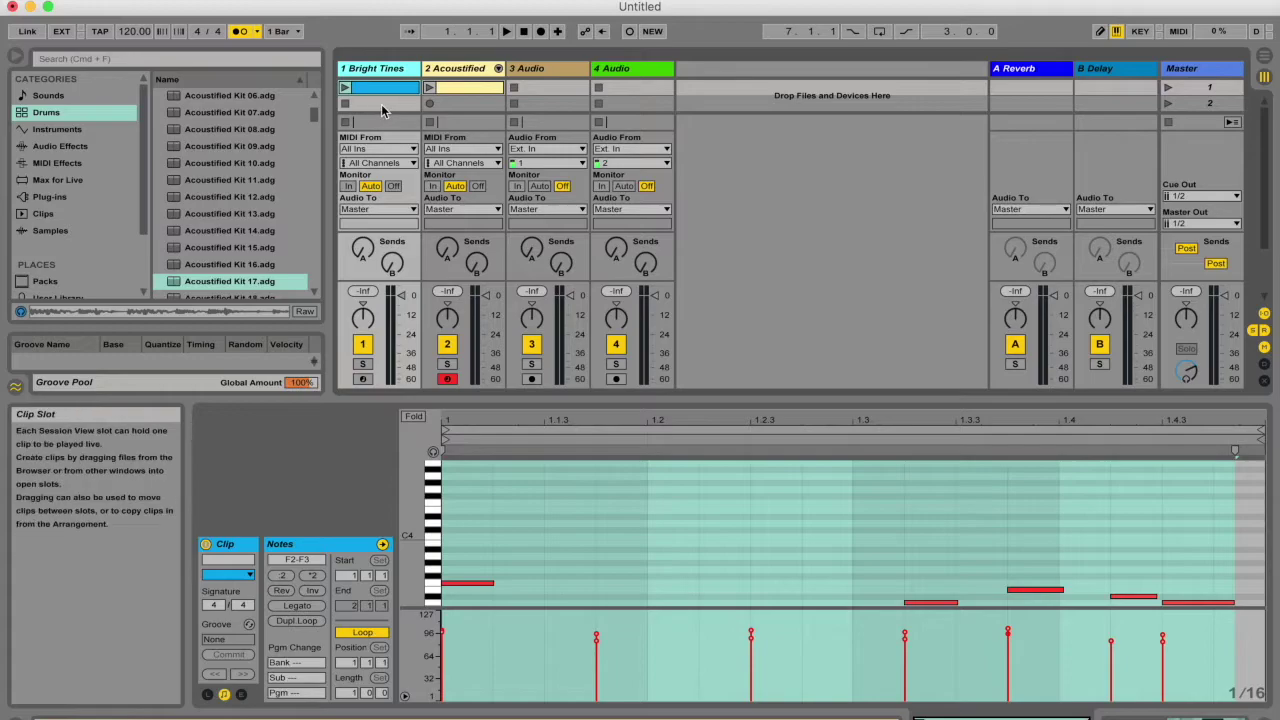
pyautogui.click(381, 103)
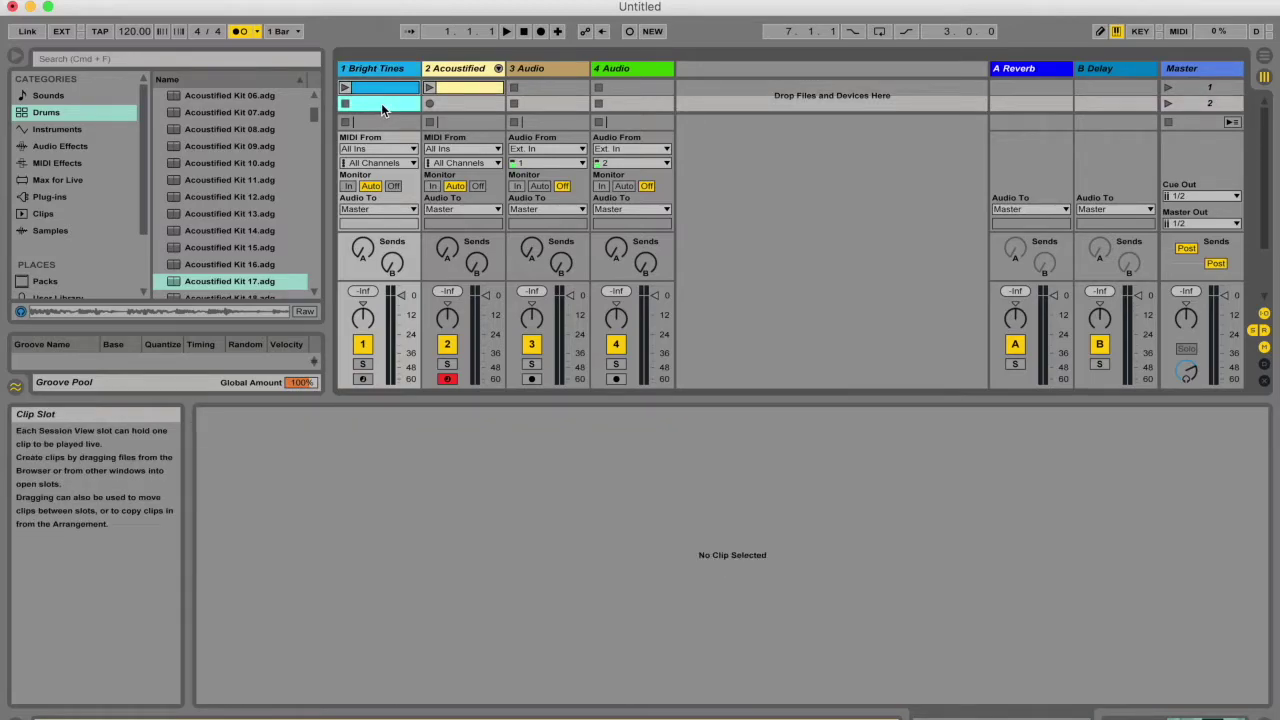
pyautogui.click(362, 378)
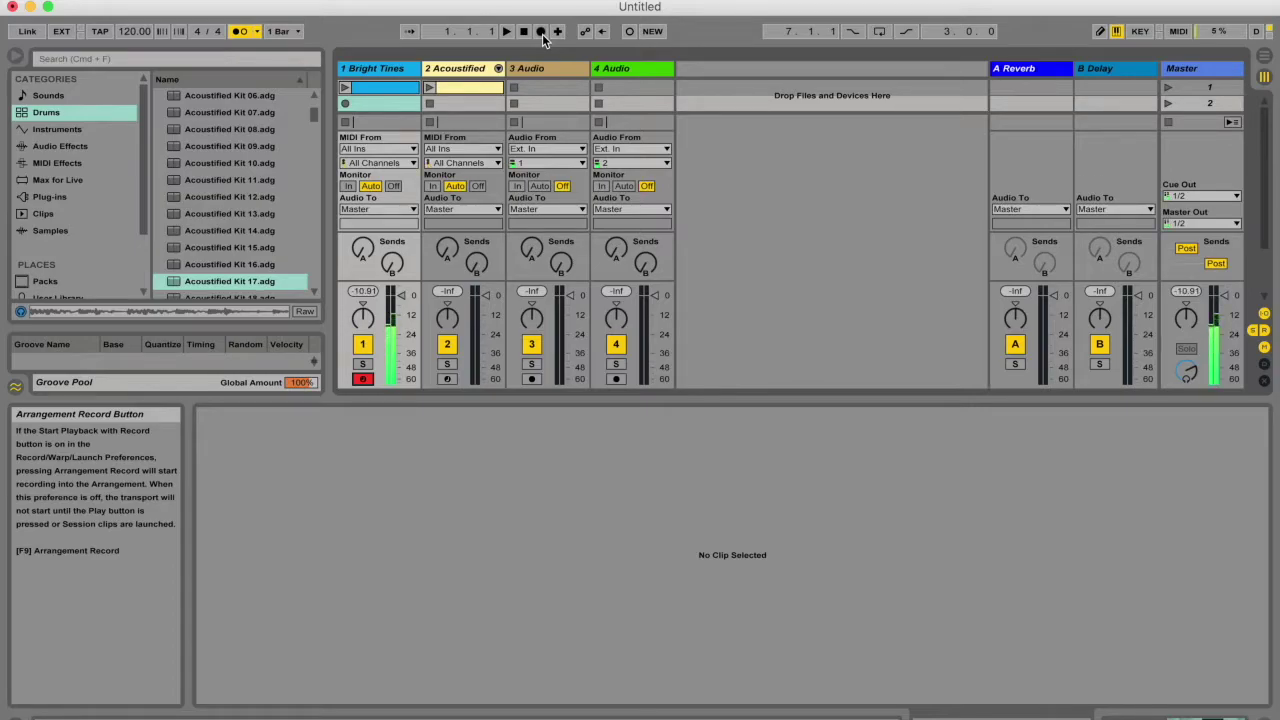
pyautogui.click(628, 31)
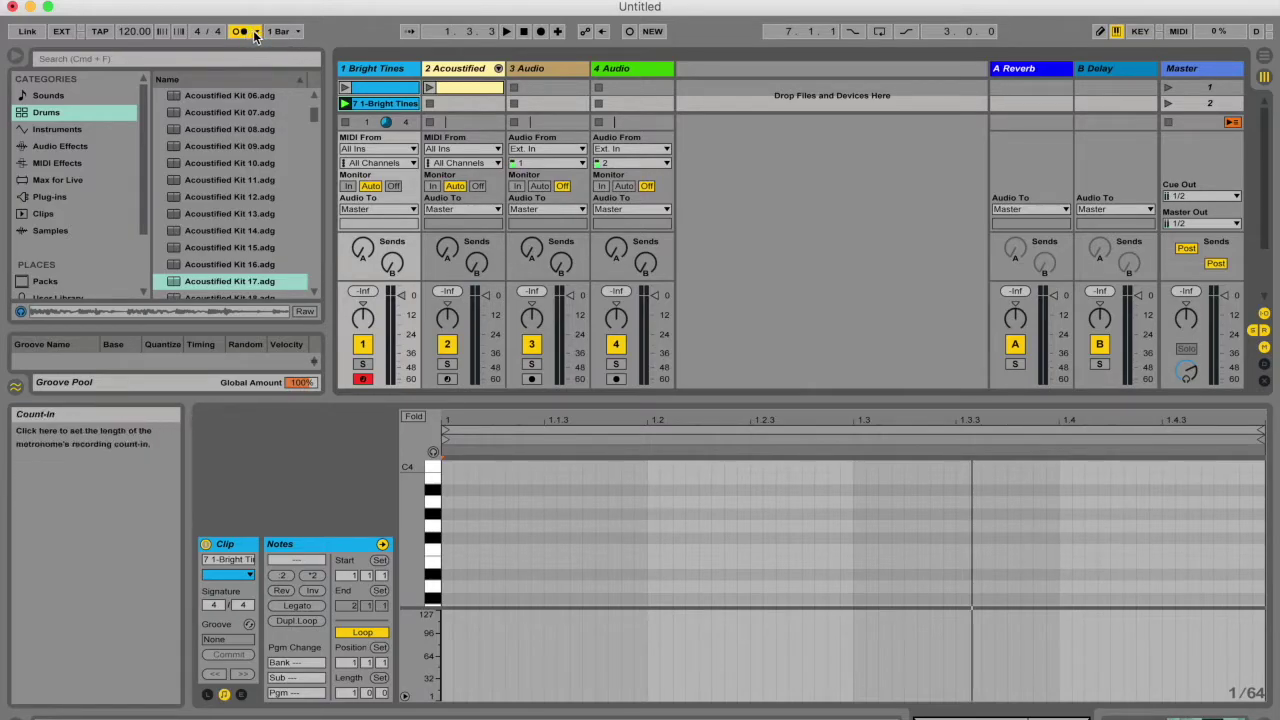
# - Turn the metronome on and bring up the Count-In length choices
pyautogui.click(255, 35)
pyautogui.click(270, 65)
pyautogui.click(240, 32)
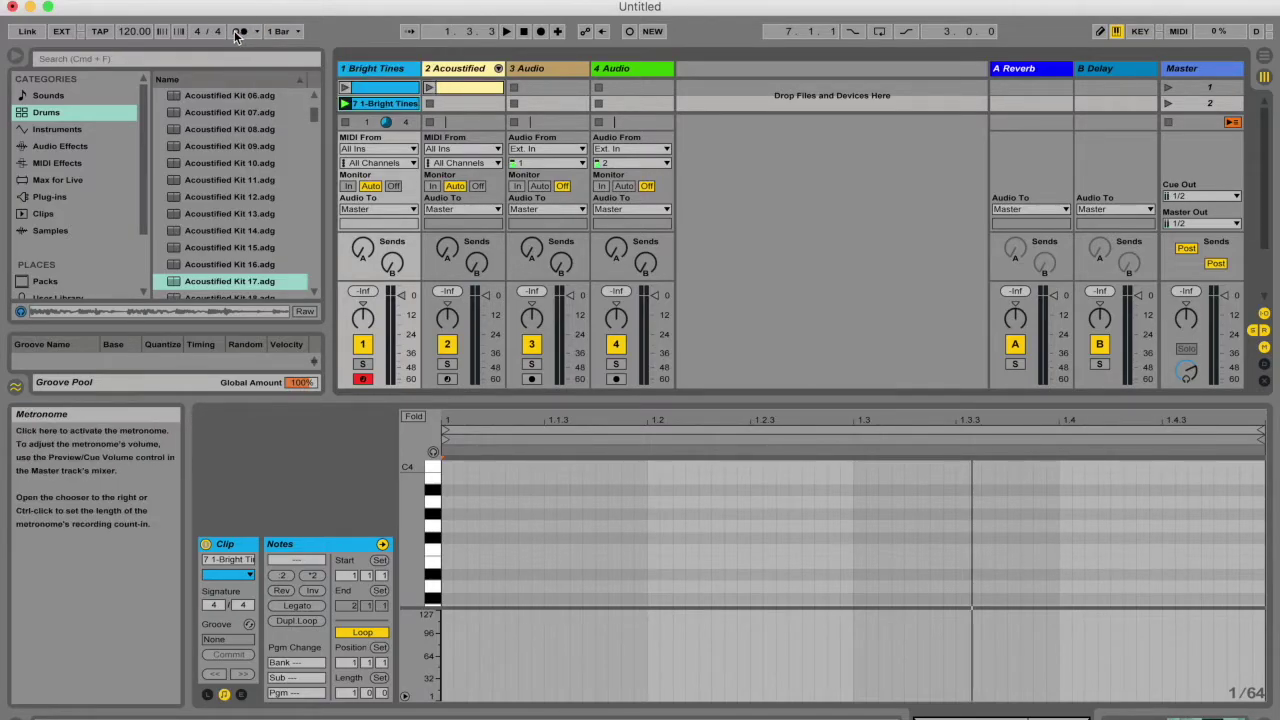
pyautogui.click(236, 33)
pyautogui.click(237, 34)
pyautogui.click(236, 33)
pyautogui.click(256, 32)
pyautogui.click(256, 32)
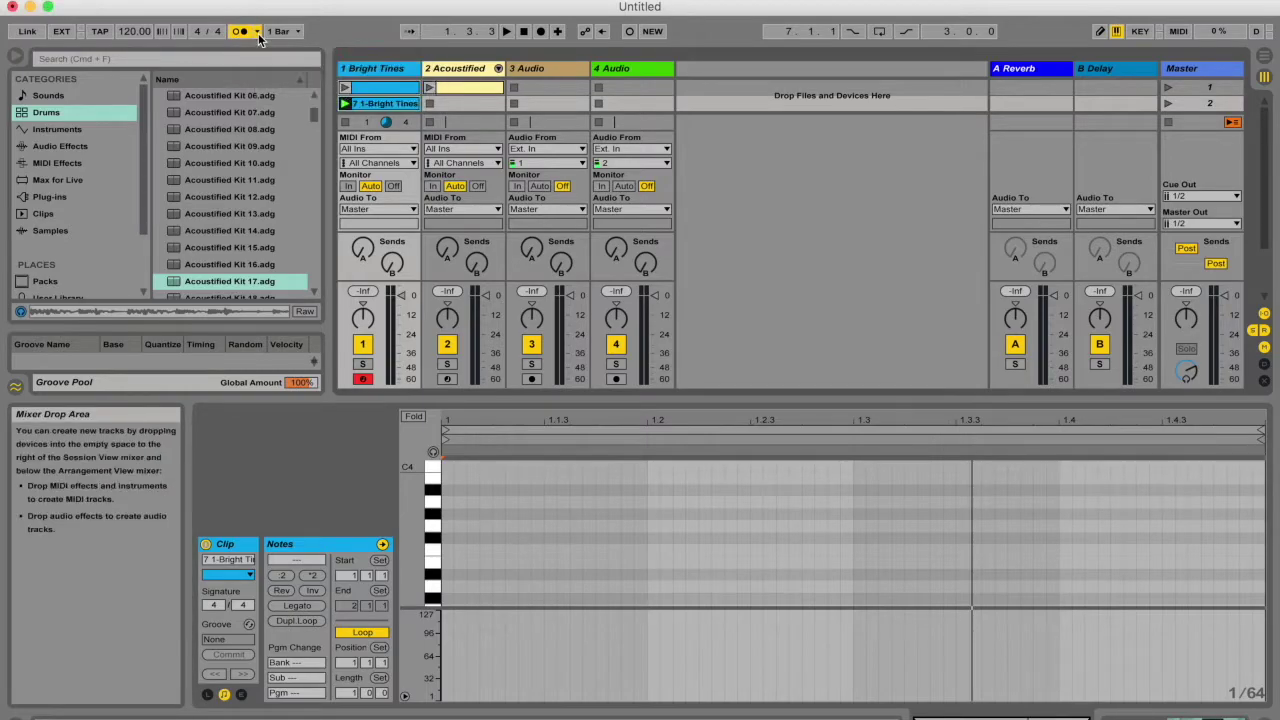
pyautogui.click(257, 33)
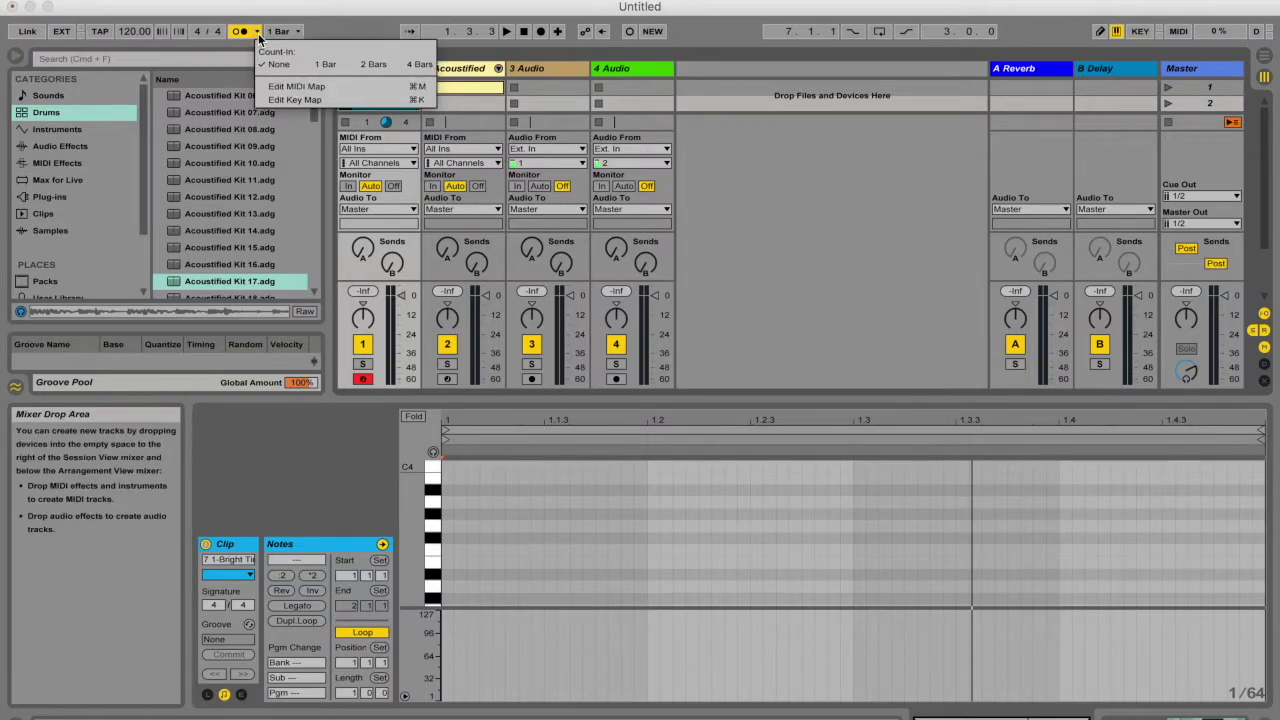
# - Set the count-in to 1 Bar and start Session recording to overdub notes into Bright Tines
pyautogui.click(338, 69)
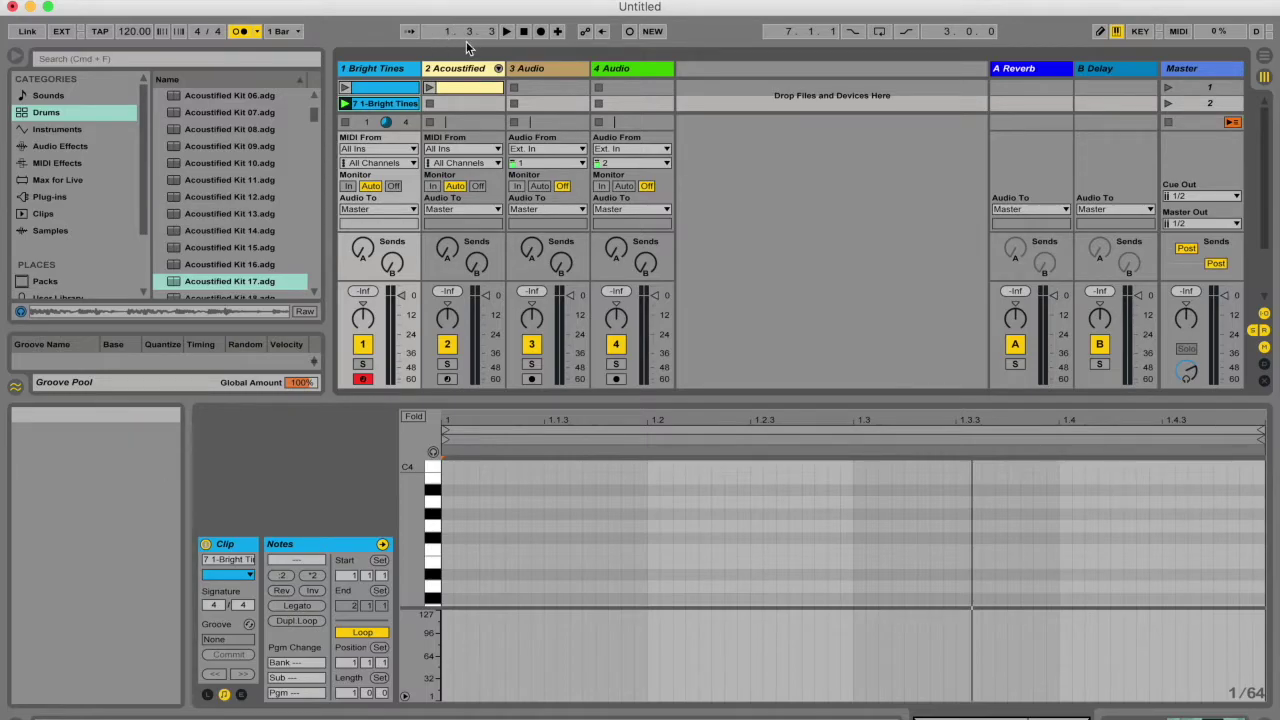
pyautogui.click(629, 32)
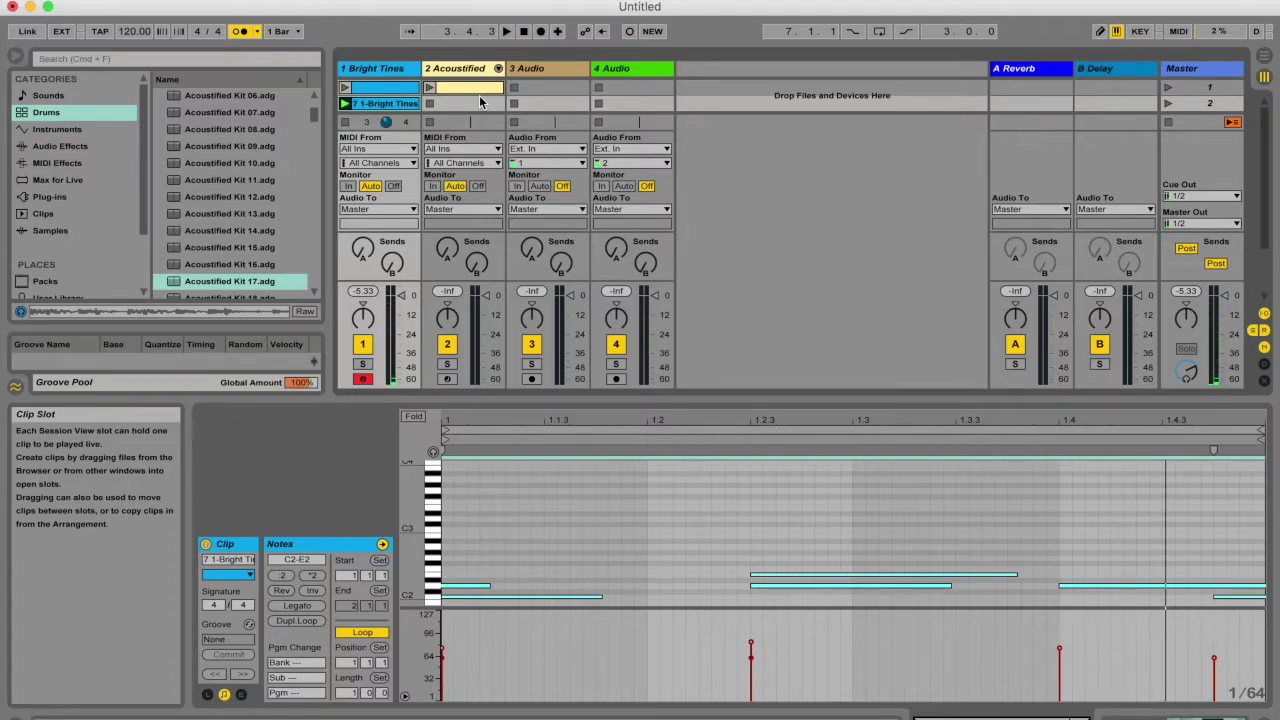
# - Inspect the recorded clip by selecting its C2 and D2 notes, then clear the selection
pyautogui.scroll(-3, 700, 520)
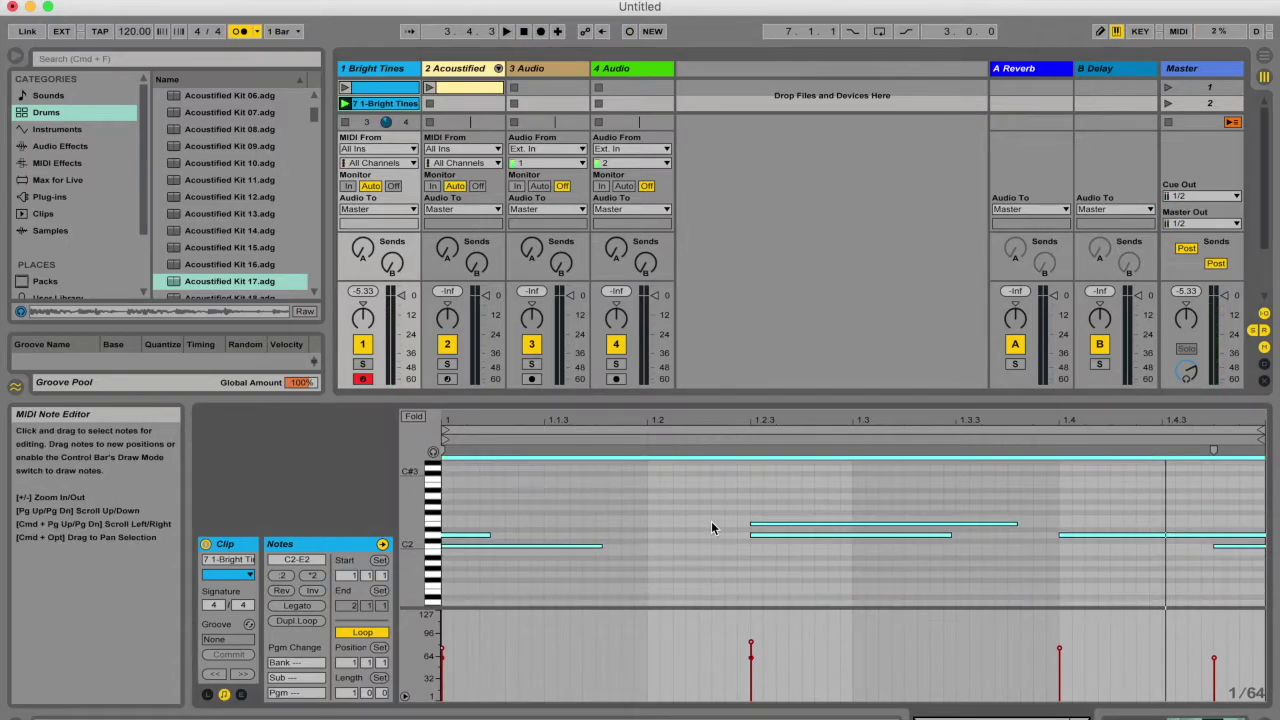
pyautogui.click(500, 550)
pyautogui.click(487, 541)
pyautogui.click(489, 547)
pyautogui.click(812, 536)
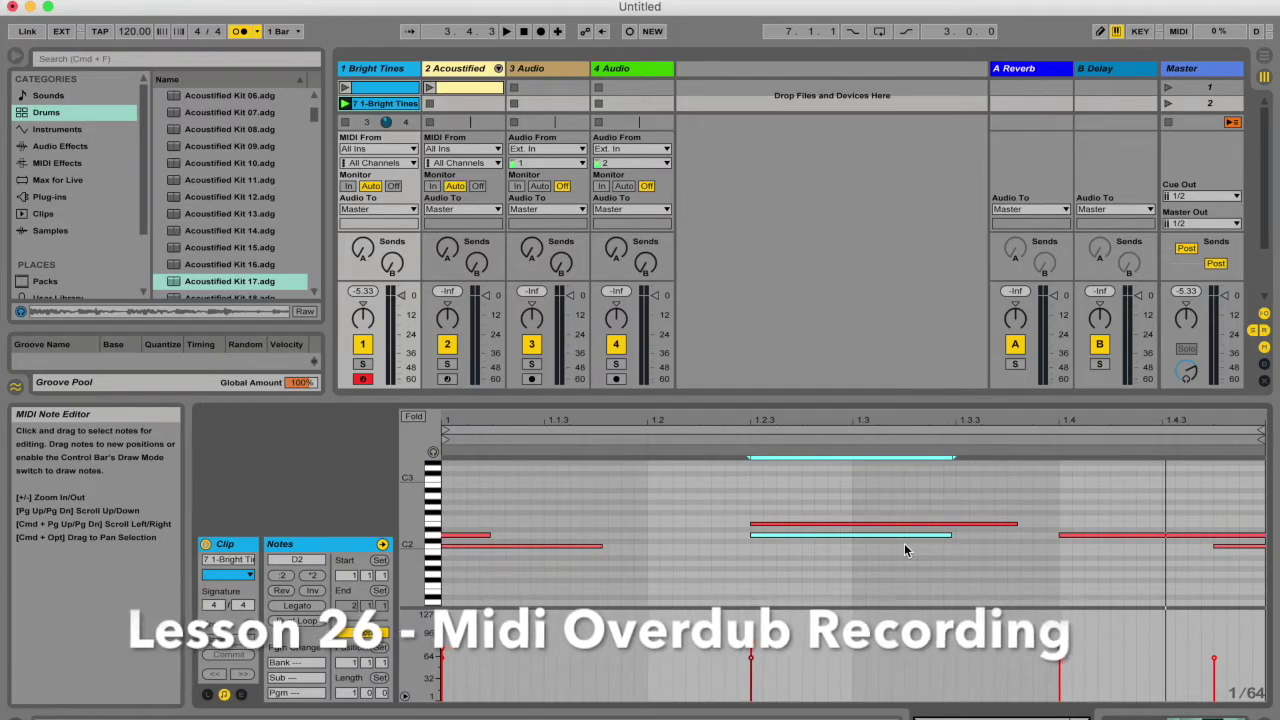
pyautogui.click(646, 529)
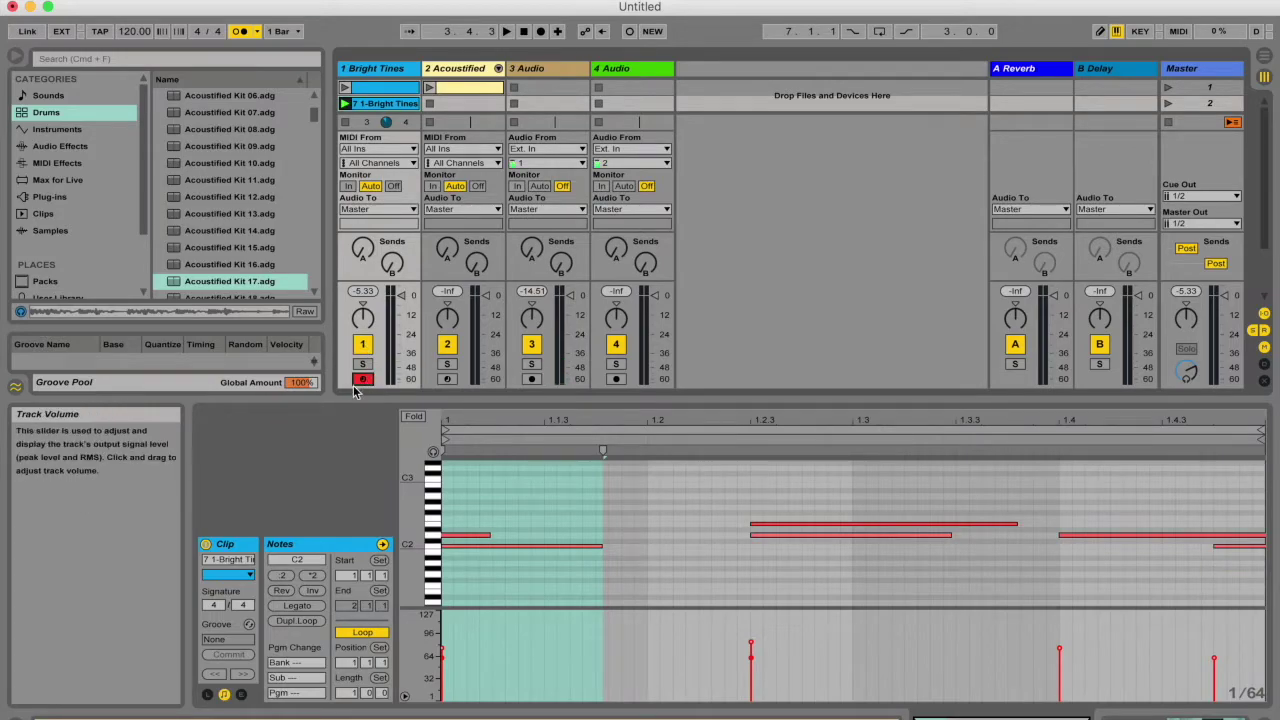
# - Arm 3 Audio and toggle 4 Audio's arm on and off
pyautogui.click(531, 378)
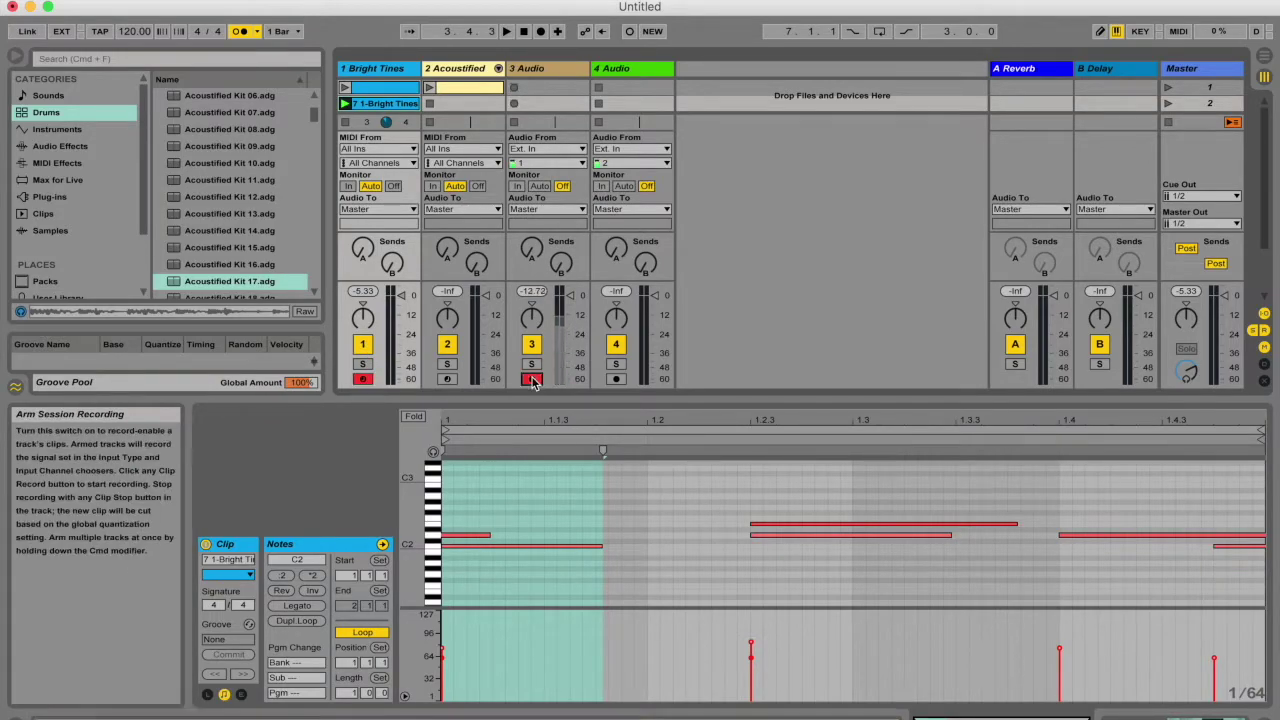
pyautogui.click(616, 378)
pyautogui.click(616, 378)
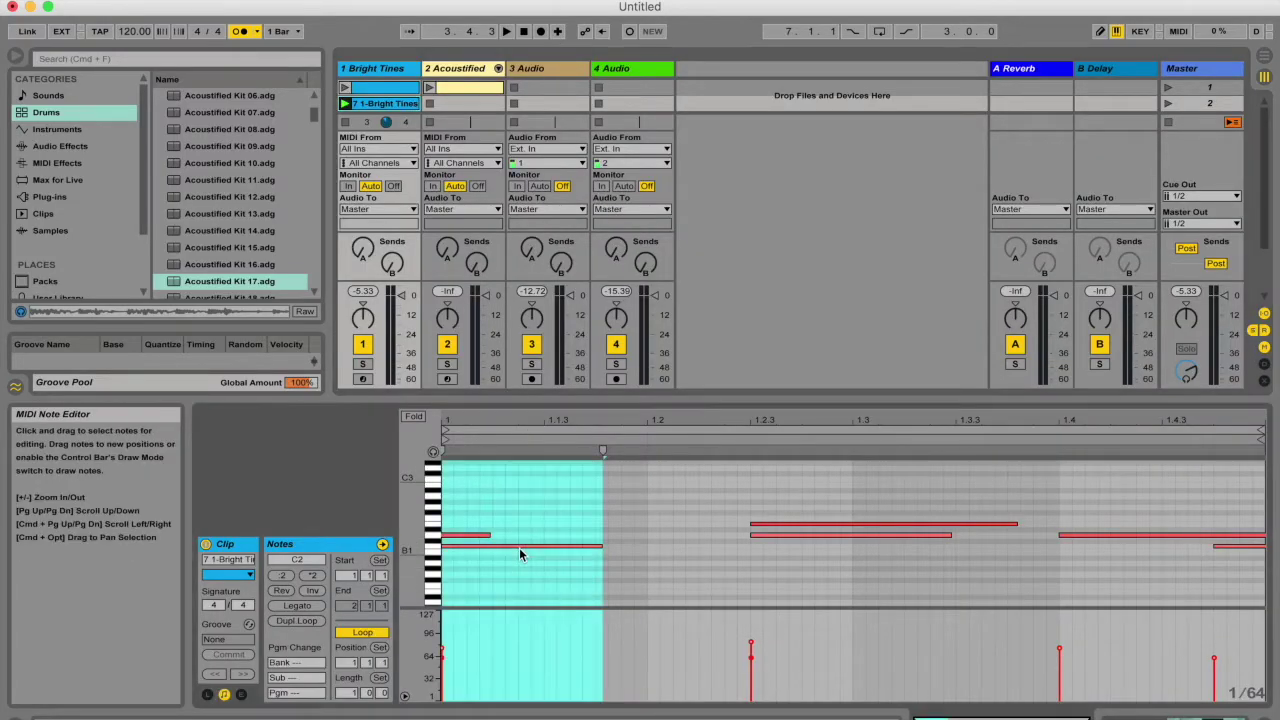
# - Clear the time selection and select the C2 note, then the D2 note
pyautogui.click(752, 534)
pyautogui.click(530, 547)
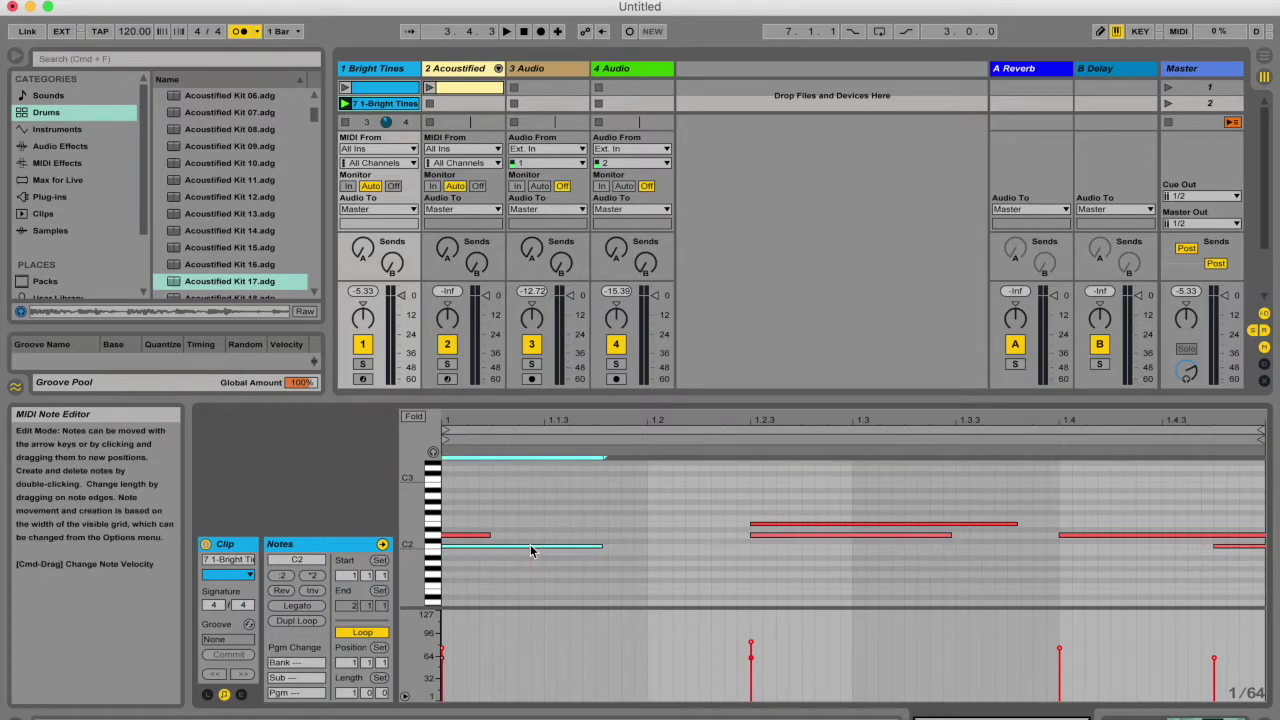
pyautogui.click(760, 536)
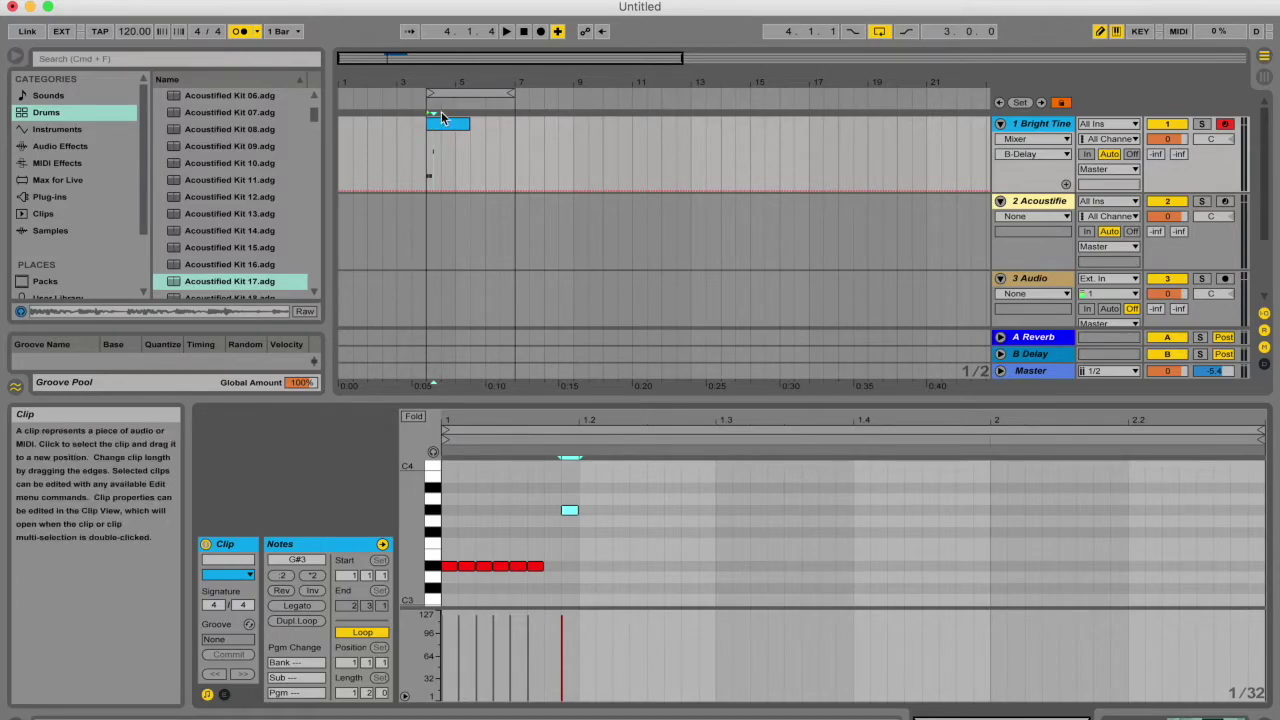
# - Shorten the arrangement clip and loop, move the clip to bar 7, then undo the move
pyautogui.moveTo(466, 124)
pyautogui.mouseDown()
pyautogui.moveTo(443, 128)
pyautogui.moveTo(440, 95)
pyautogui.mouseUp()
pyautogui.click(431, 94)
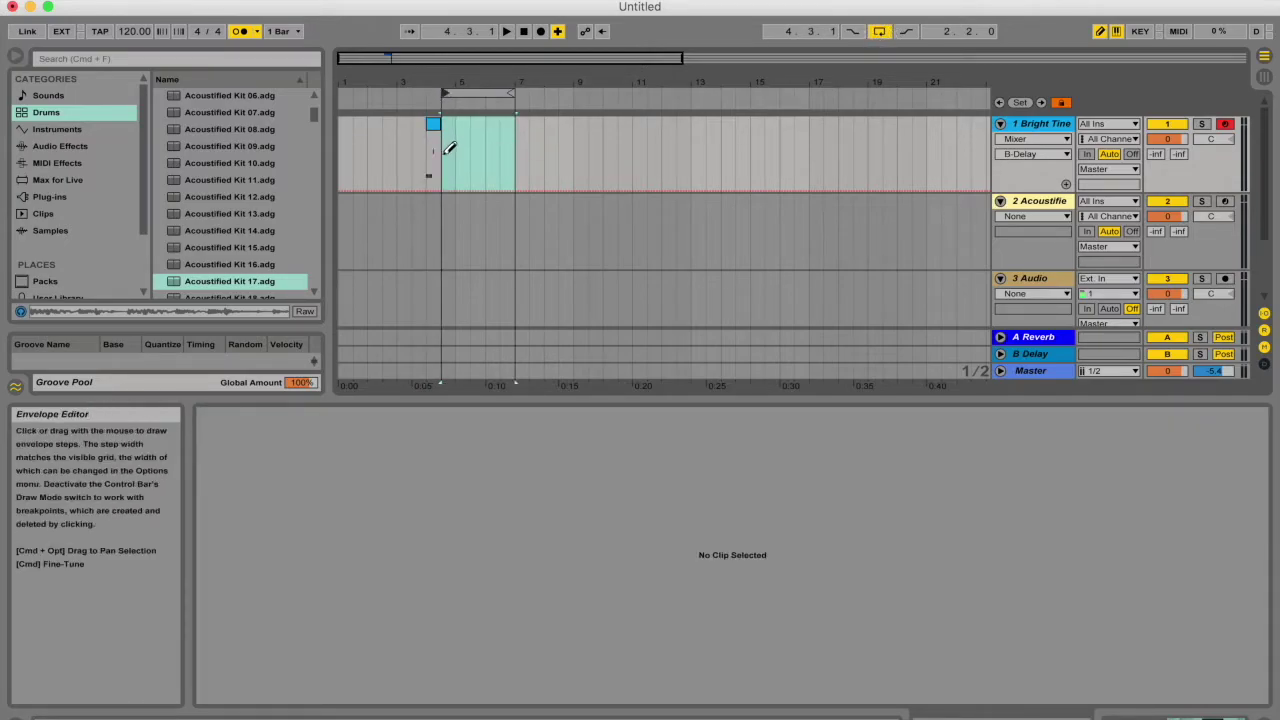
pyautogui.click(441, 157)
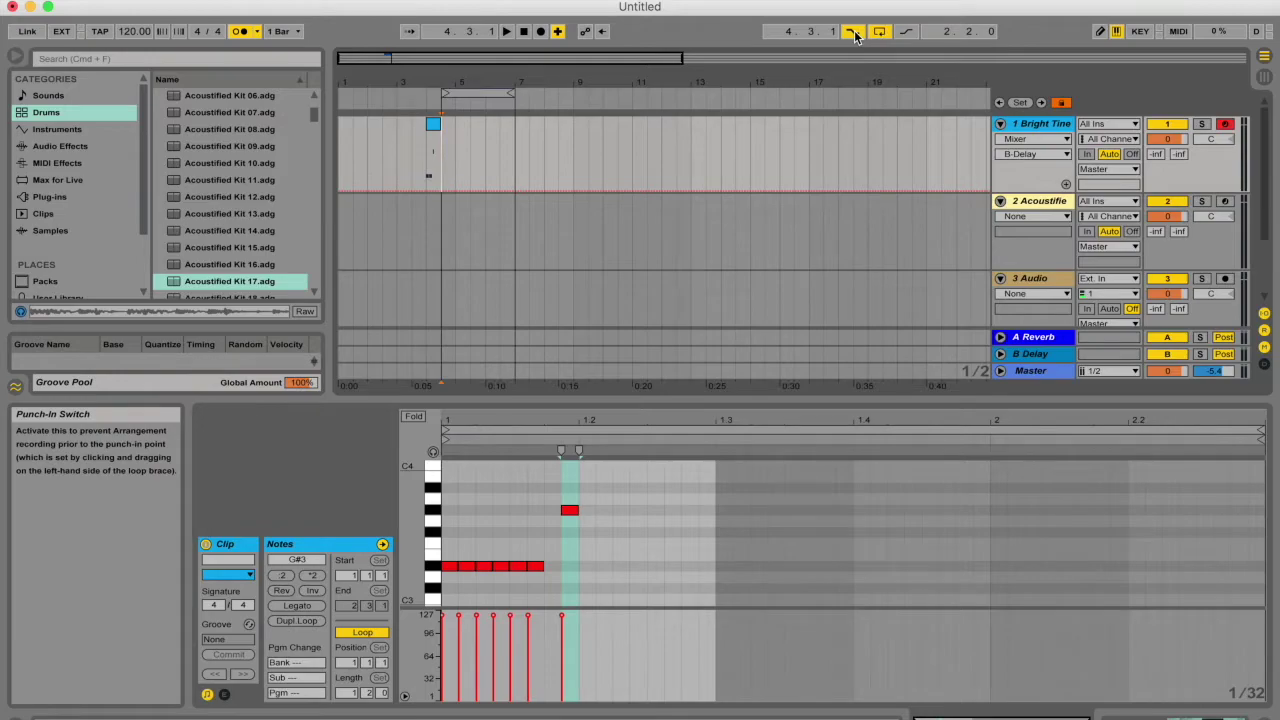
pyautogui.click(412, 118)
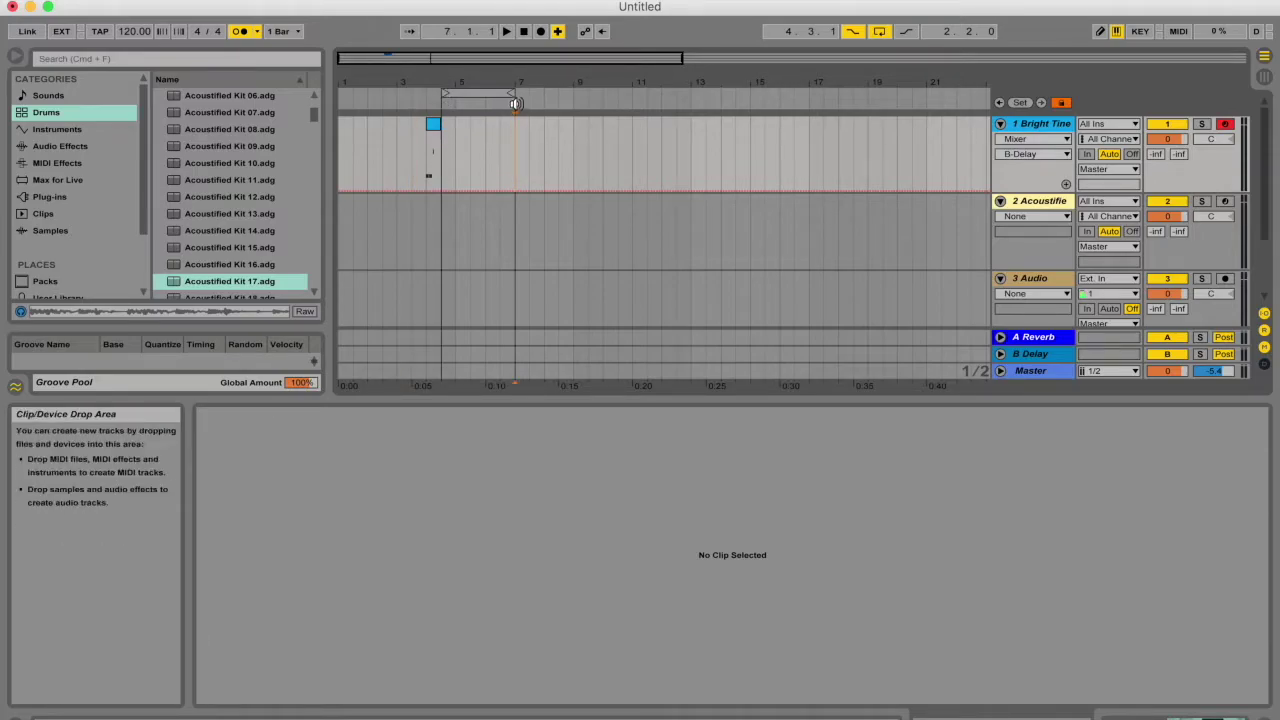
pyautogui.click(443, 131)
pyautogui.moveTo(443, 131); pyautogui.dragTo(531, 124)
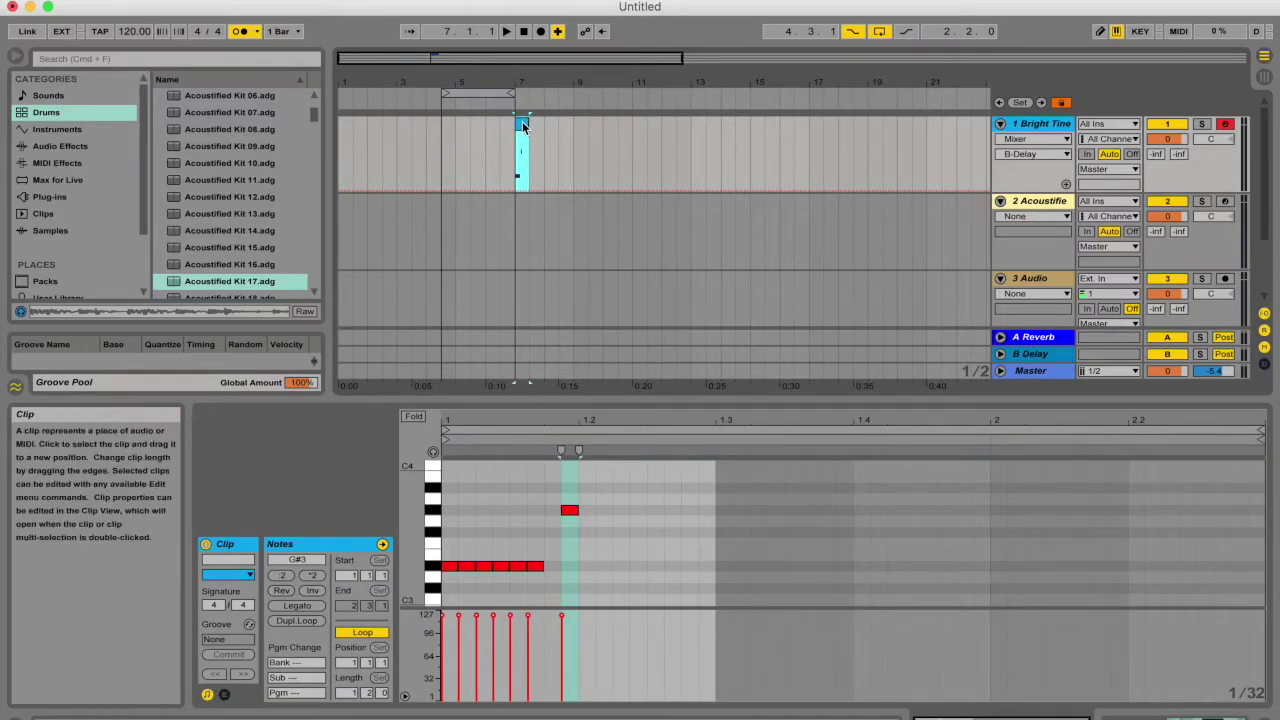
pyautogui.press('super+z')
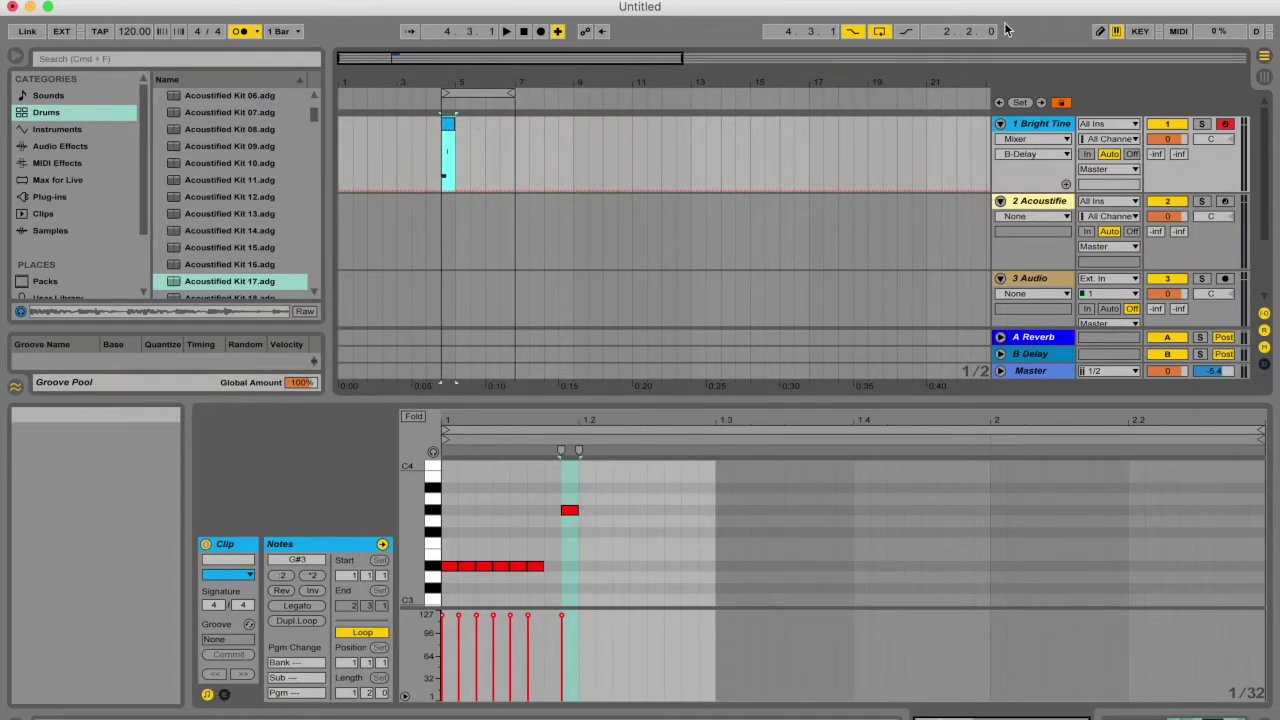
# - Toggle the arrangement loop off and on, ending with the bracketed region looping to bar 7
pyautogui.click(880, 31)
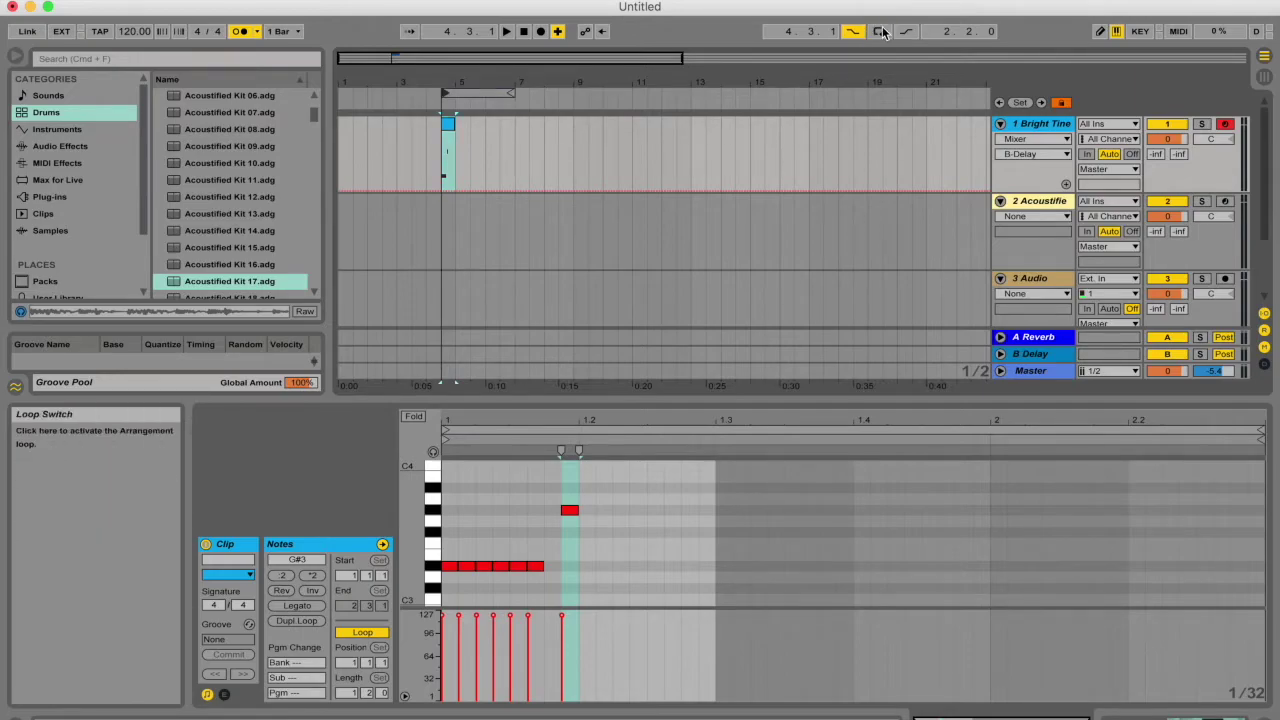
pyautogui.click(882, 32)
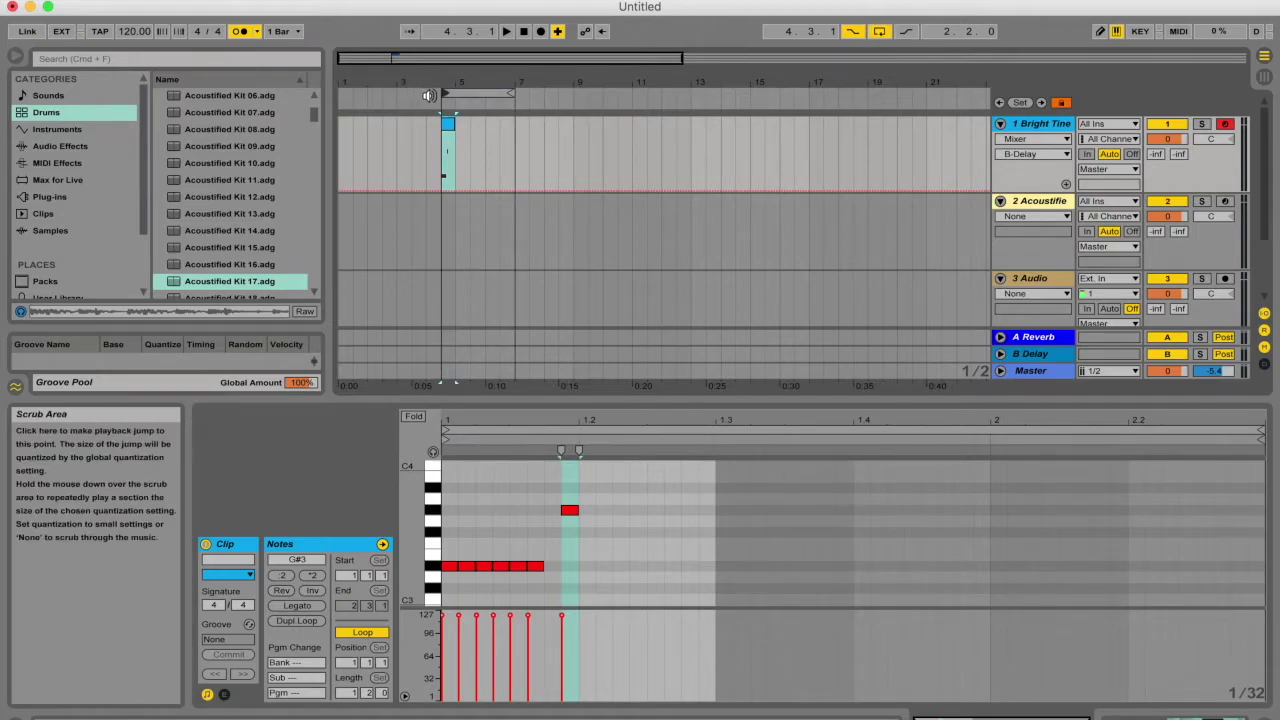
pyautogui.click(886, 36)
pyautogui.click(886, 36)
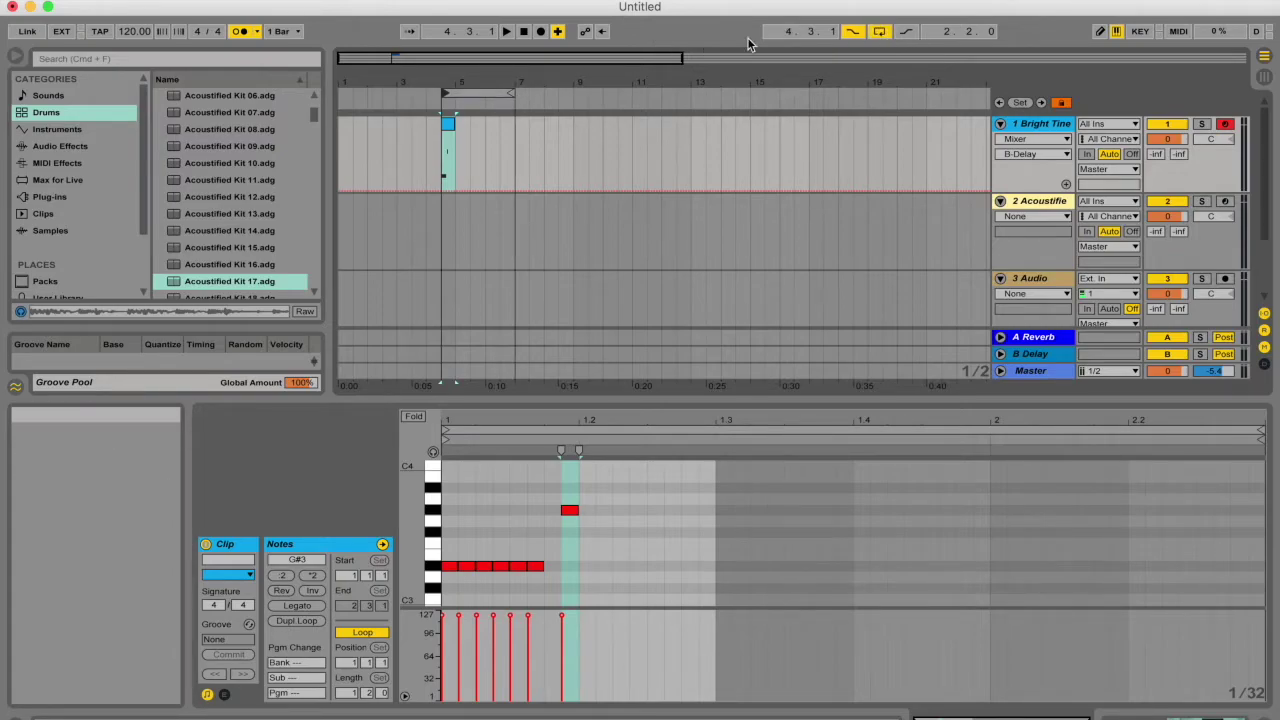
pyautogui.click(879, 36)
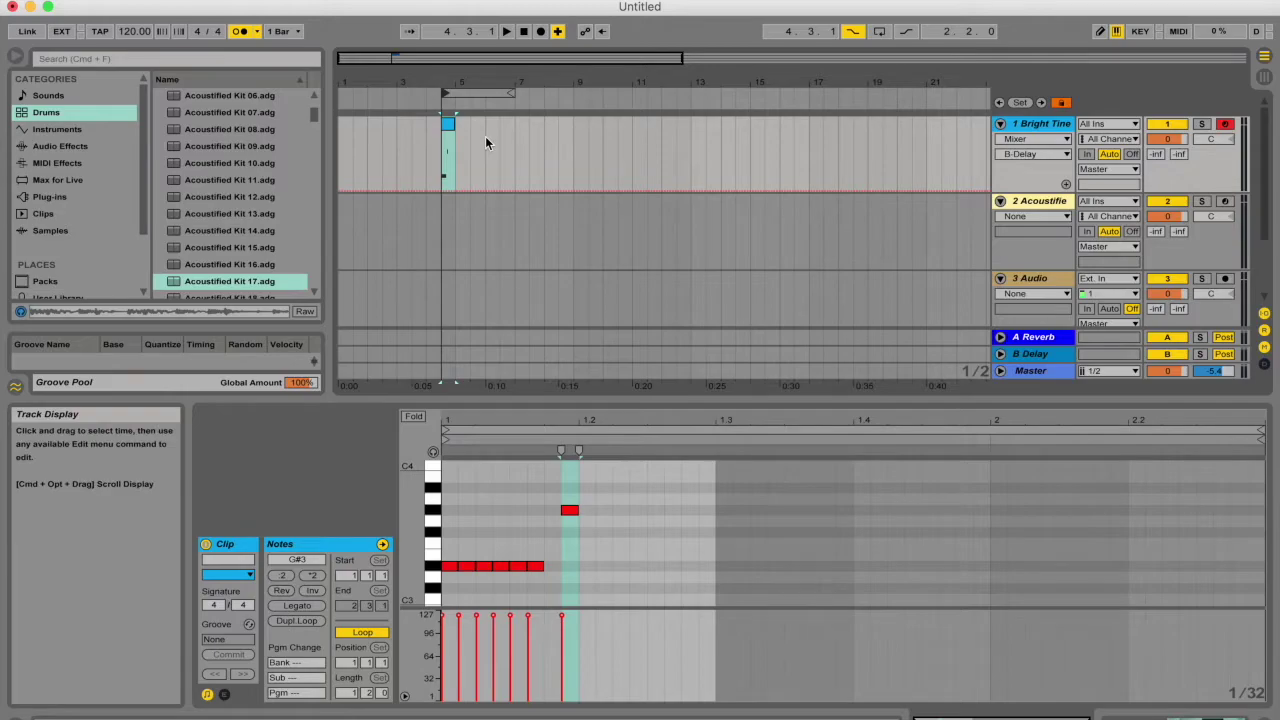
pyautogui.rightClick(496, 94)
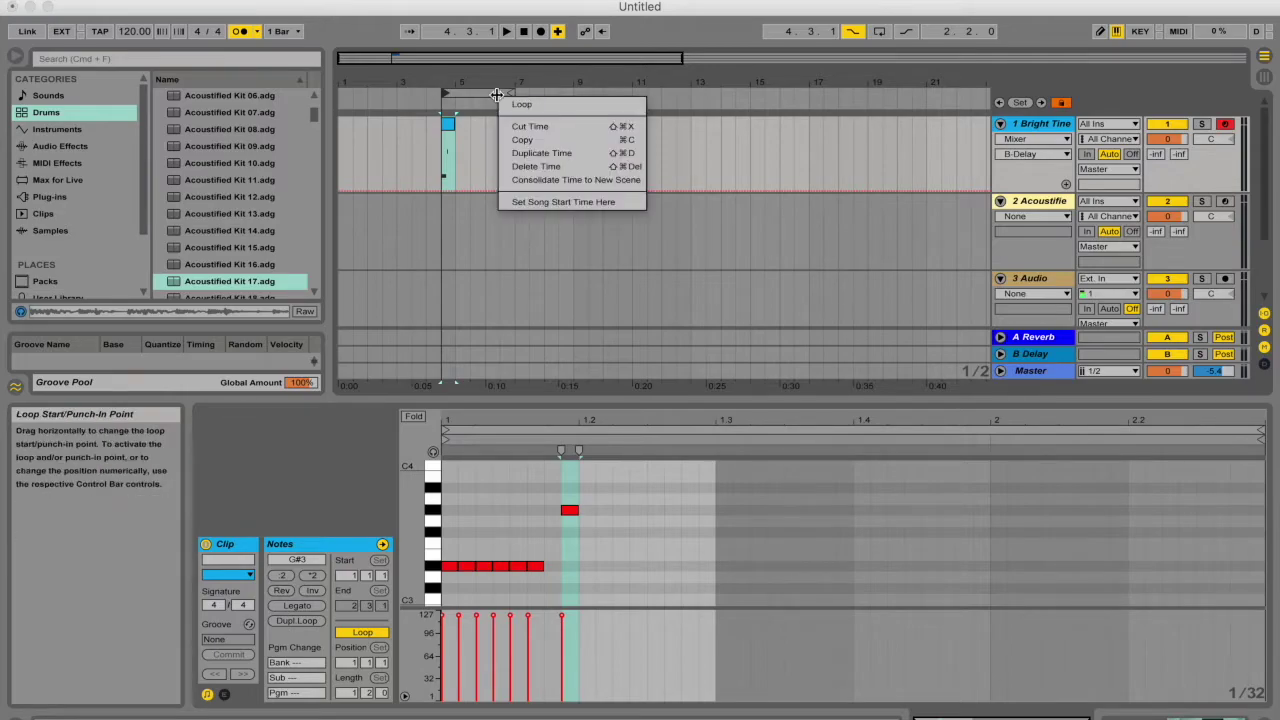
pyautogui.click(565, 104)
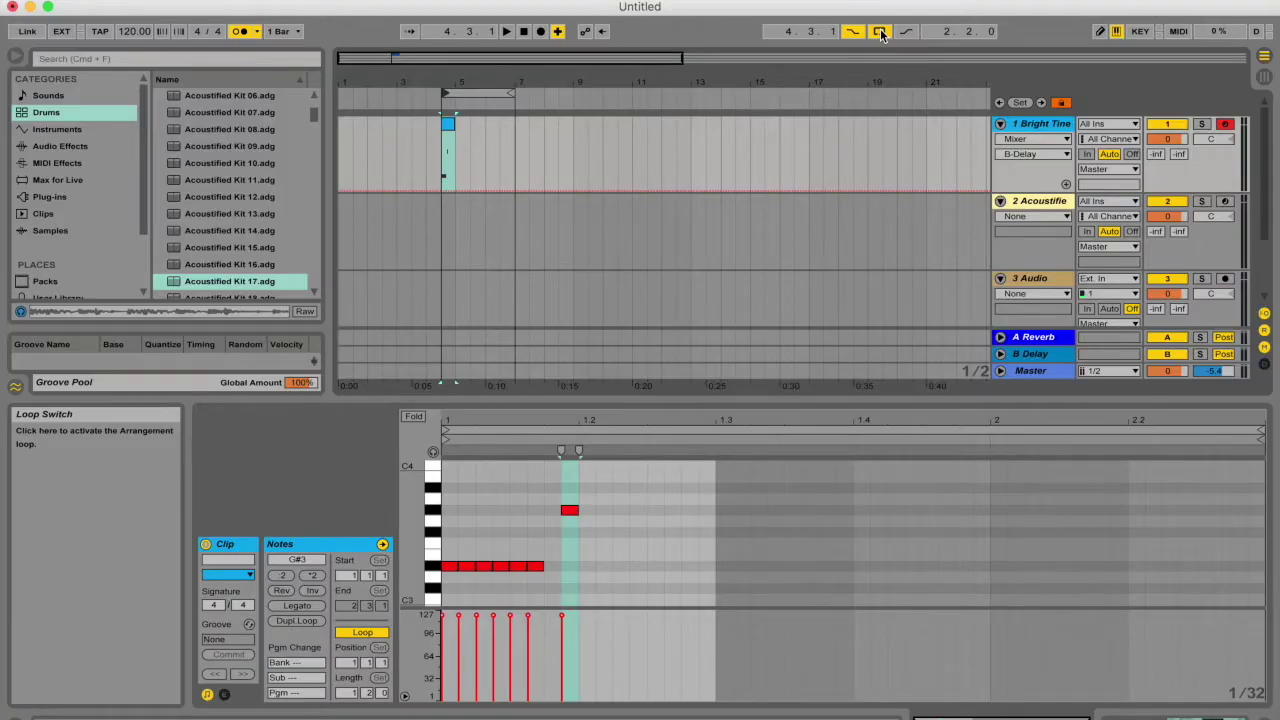
pyautogui.click(880, 32)
# - Extend the selection to bar 8 and record clip '12 1-Bright Tines' with track 1 armed, then stop
pyautogui.click(1225, 124)
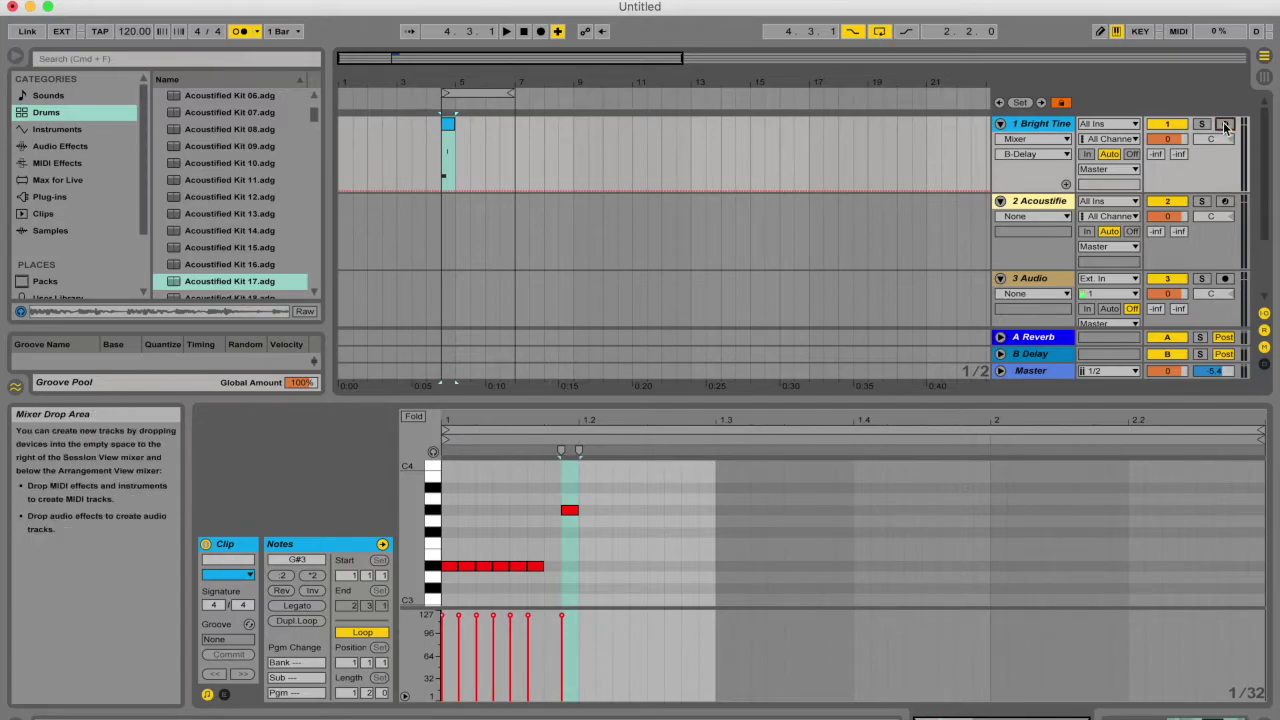
pyautogui.click(1225, 124)
pyautogui.click(1225, 124)
pyautogui.keyDown('shift'); pyautogui.click(557, 143); pyautogui.keyUp('shift')
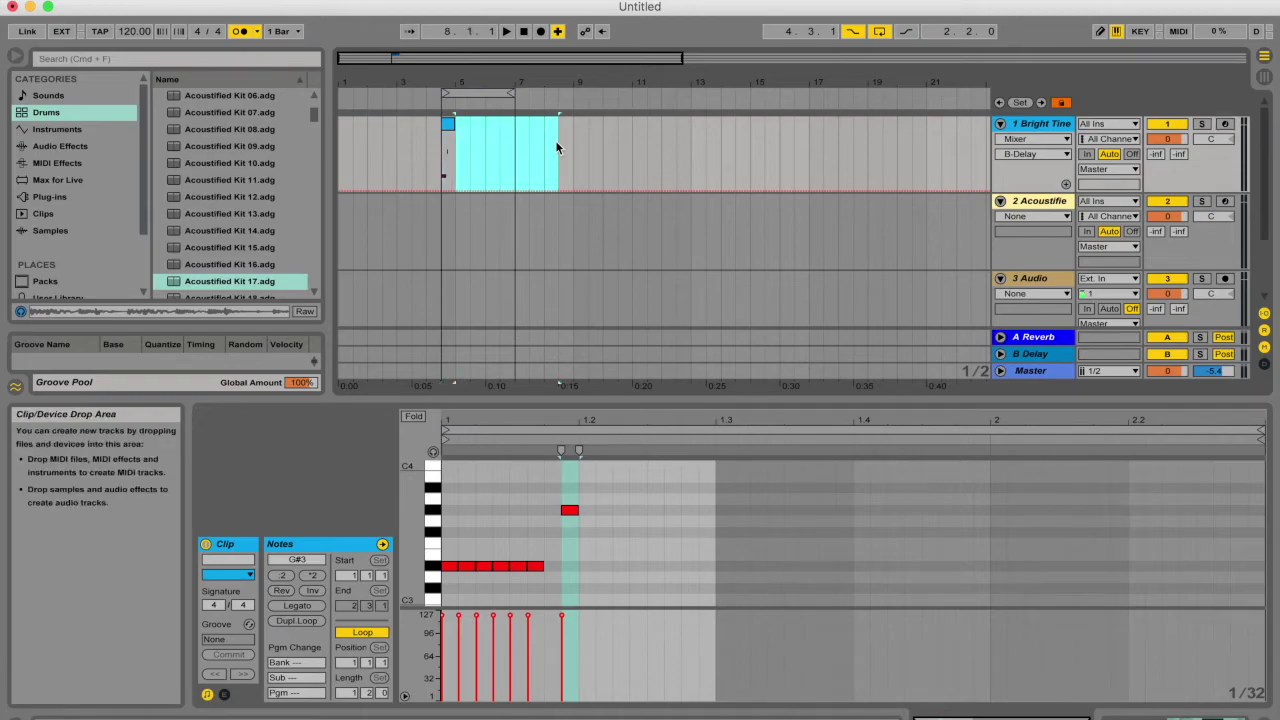
pyautogui.press('super+shift+m')
pyautogui.click(540, 31)
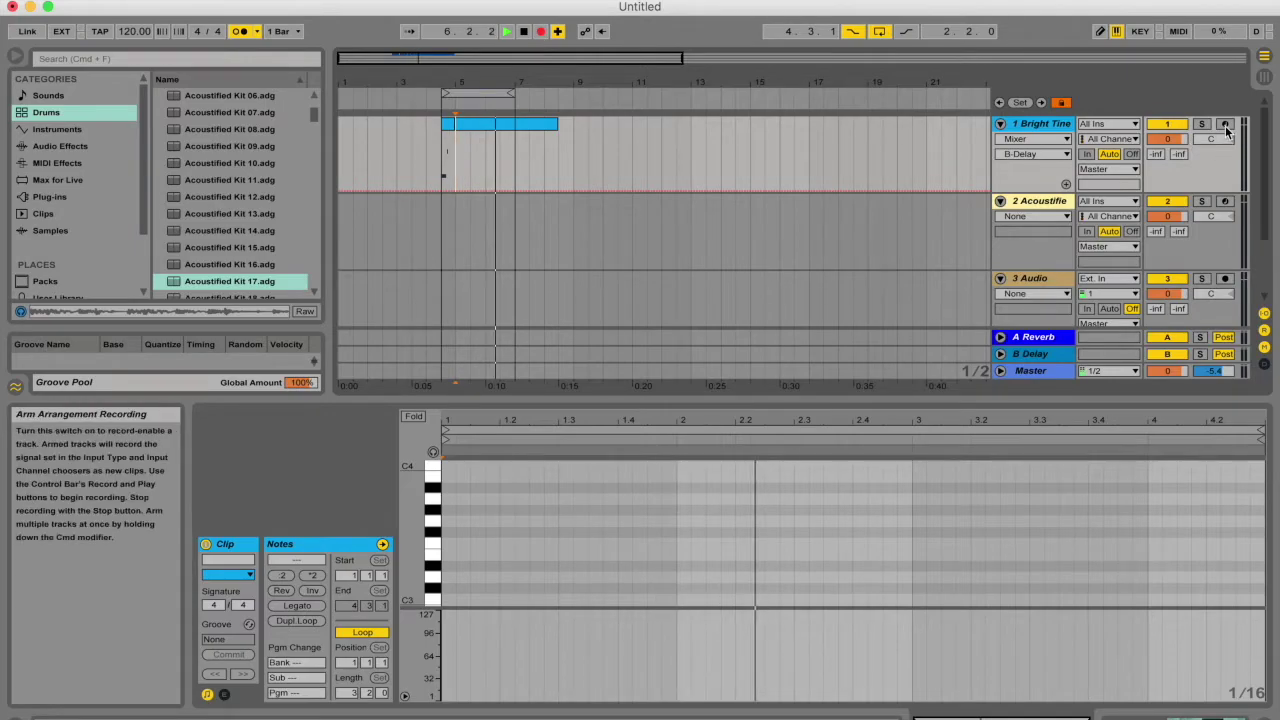
pyautogui.click(1225, 125)
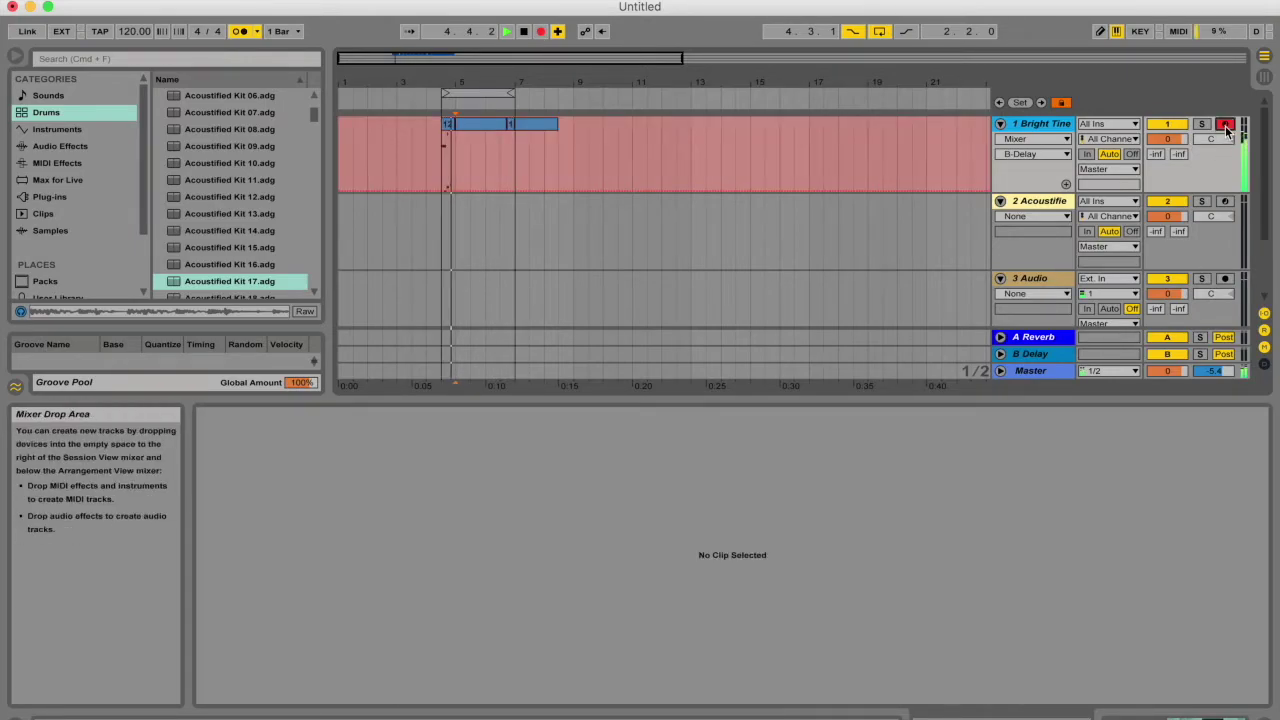
pyautogui.press('space')
pyautogui.click(581, 133)
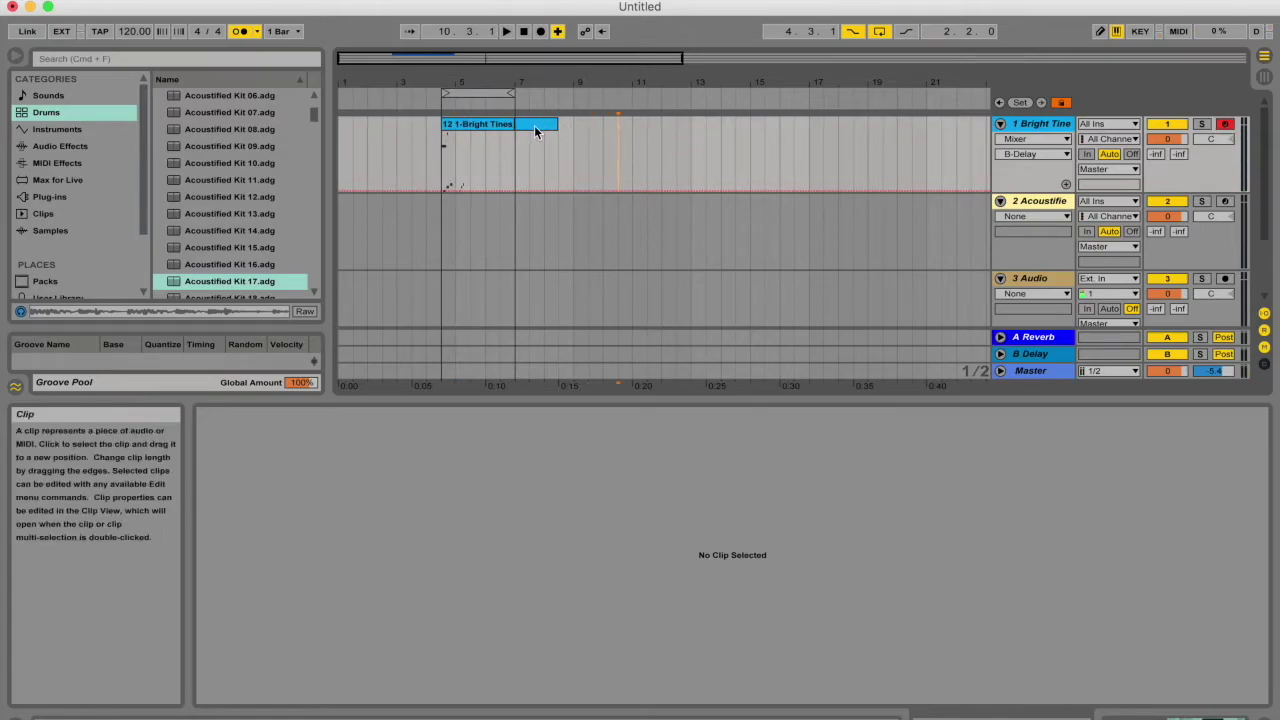
# - Open the recorded clip's notes and select a stretch of time after it
pyautogui.click(534, 131)
pyautogui.moveTo(559, 146); pyautogui.dragTo(659, 152)
pyautogui.click(765, 150)
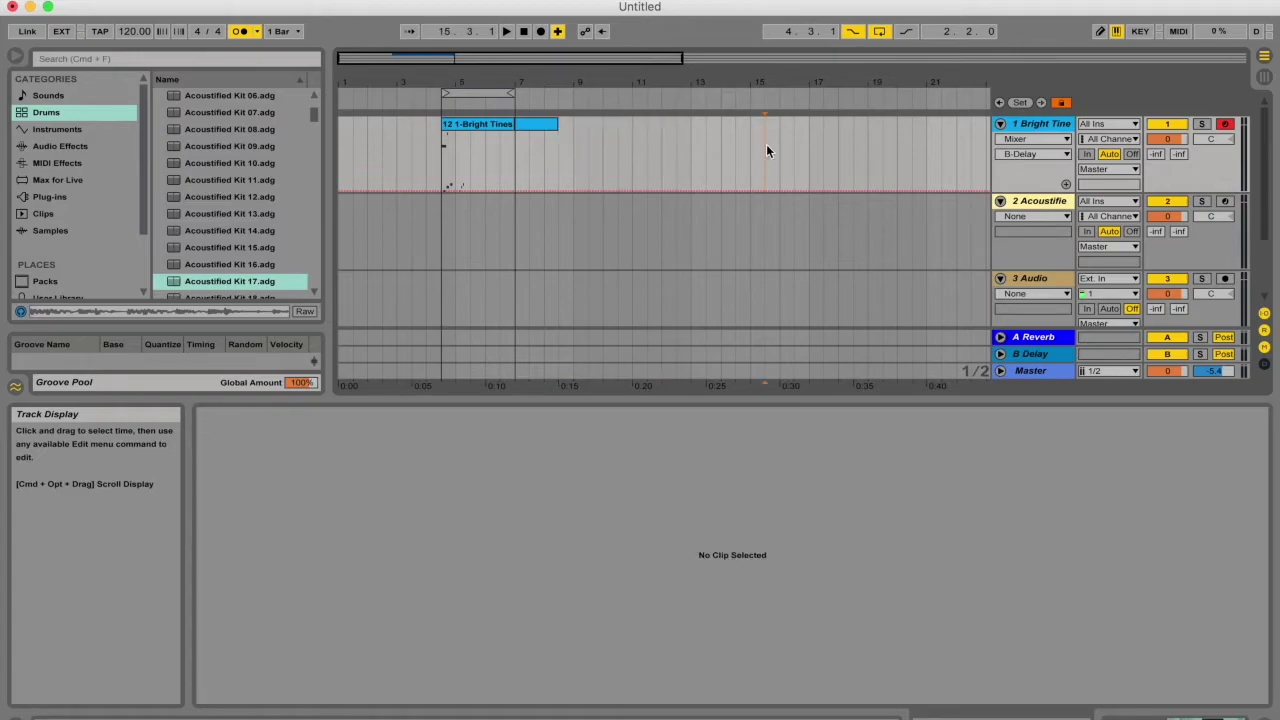
# - Insert an empty MIDI clip over bars 9–13 on Bright Tines and draw a note at its start
pyautogui.moveTo(573, 156); pyautogui.dragTo(685, 156)
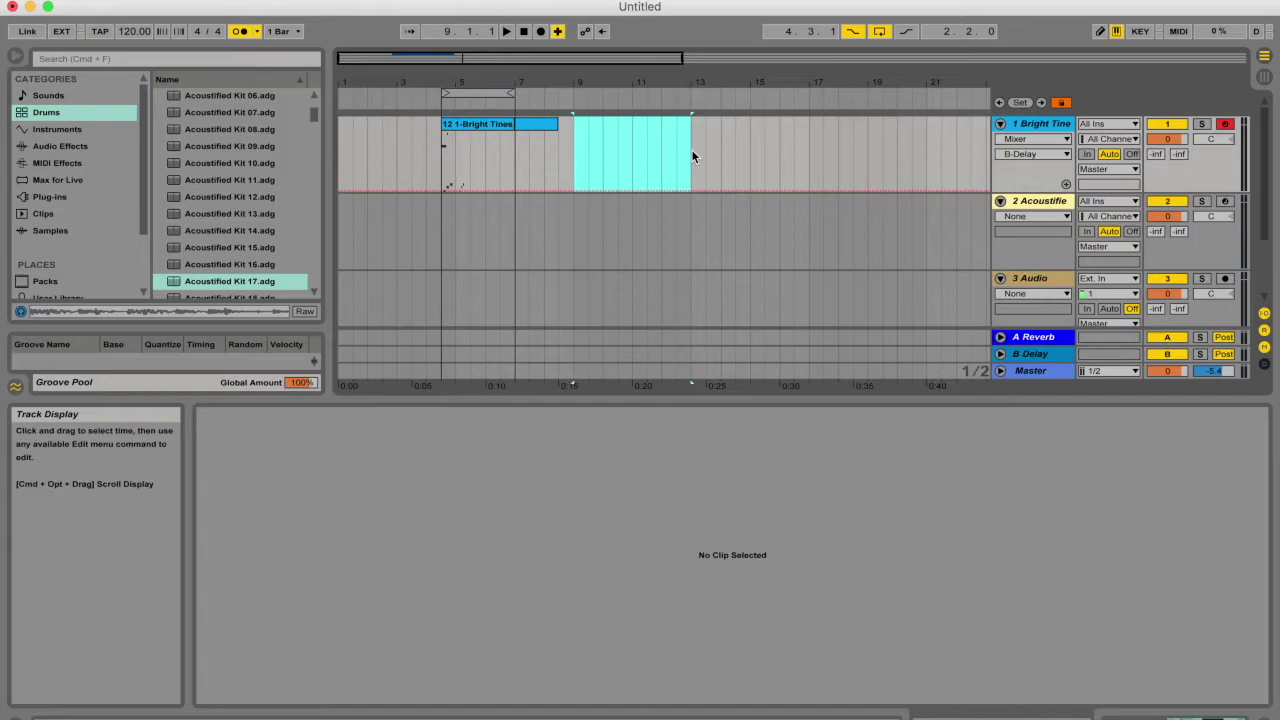
pyautogui.press('super+shift+m')
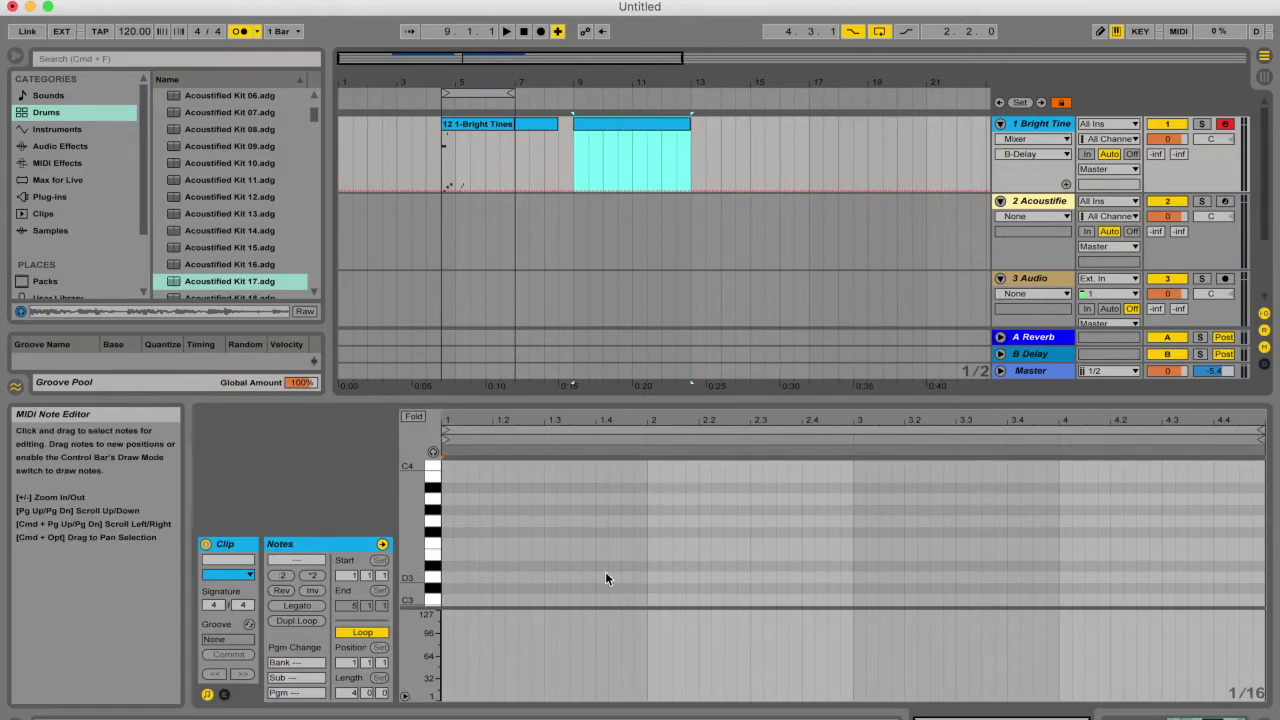
pyautogui.press('b')
pyautogui.click(449, 532)
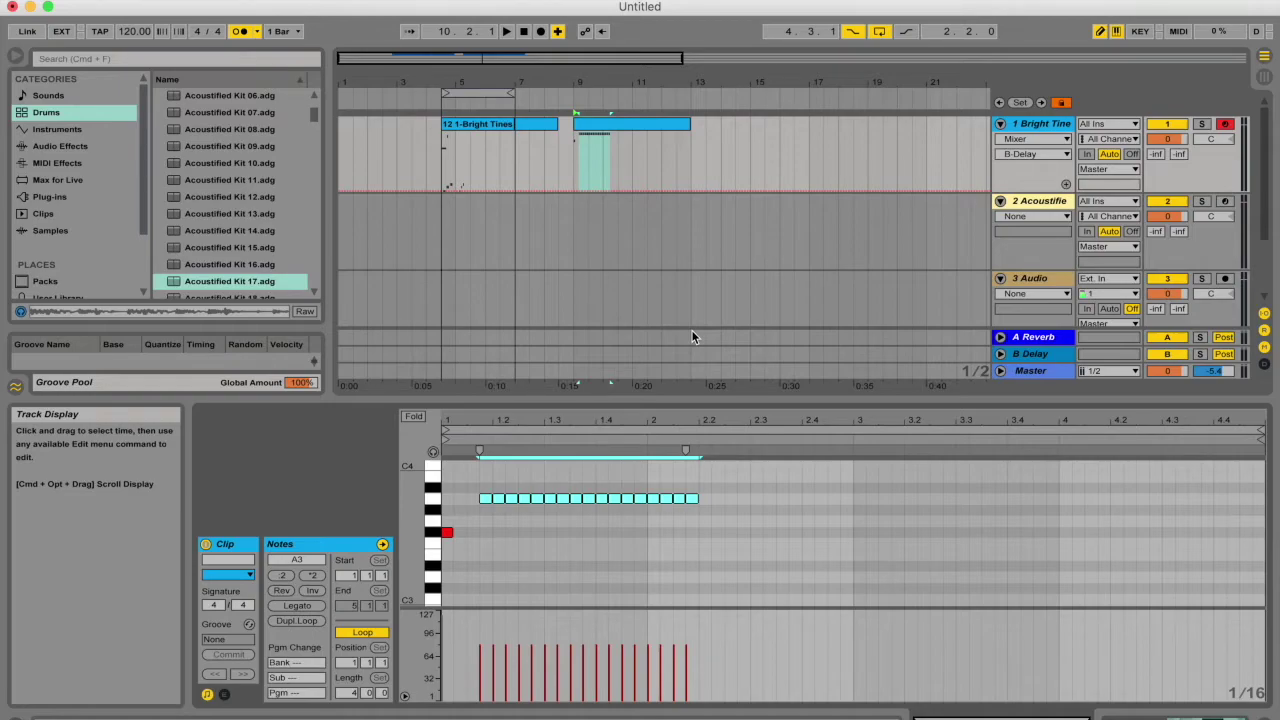
pyautogui.press('super+comma')
# - In Record Warp Launch preferences, keep the recording file type as AIFF and close Preferences
pyautogui.moveTo(590, 123); pyautogui.dragTo(616, 86)
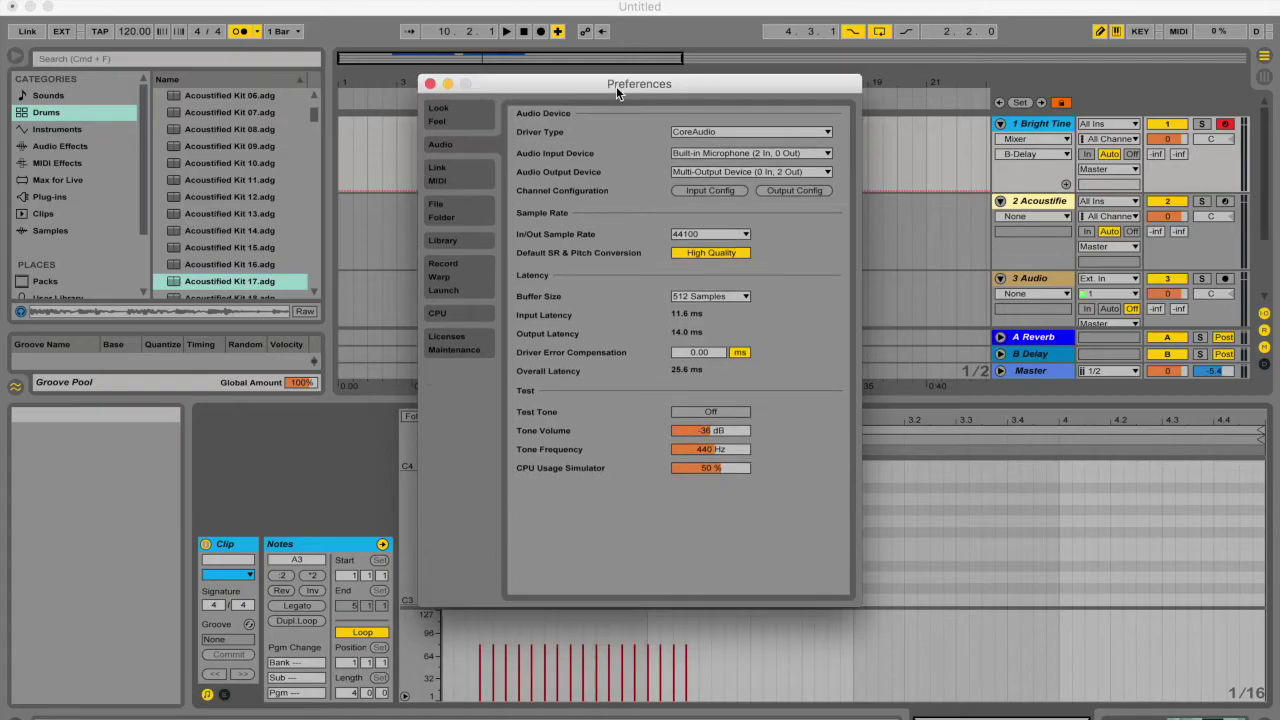
pyautogui.click(468, 284)
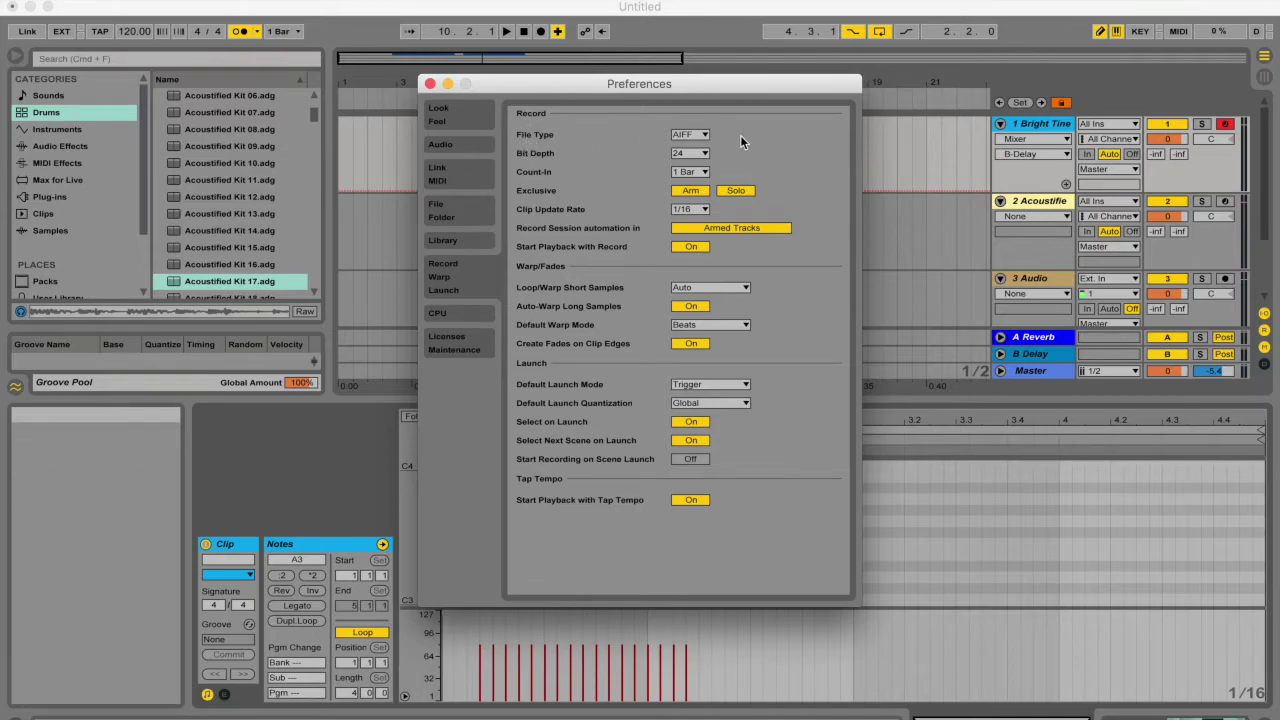
pyautogui.click(690, 134)
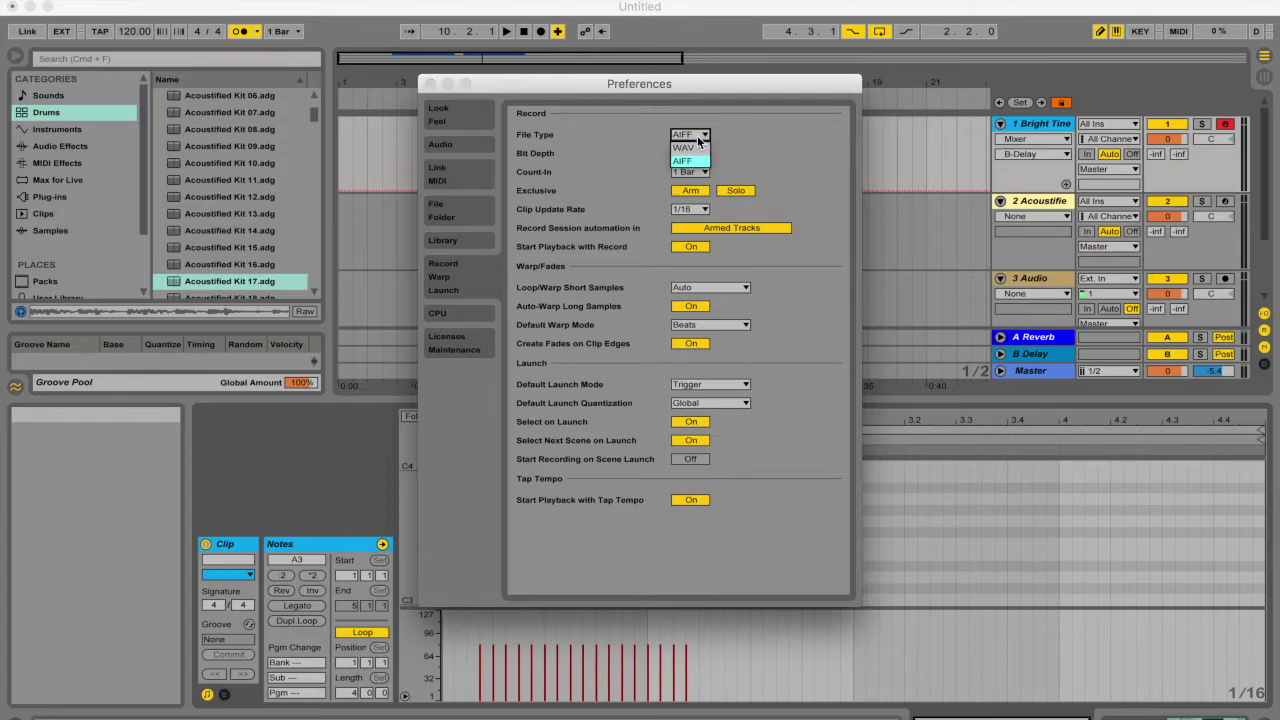
pyautogui.click(688, 161)
pyautogui.moveTo(704, 153)
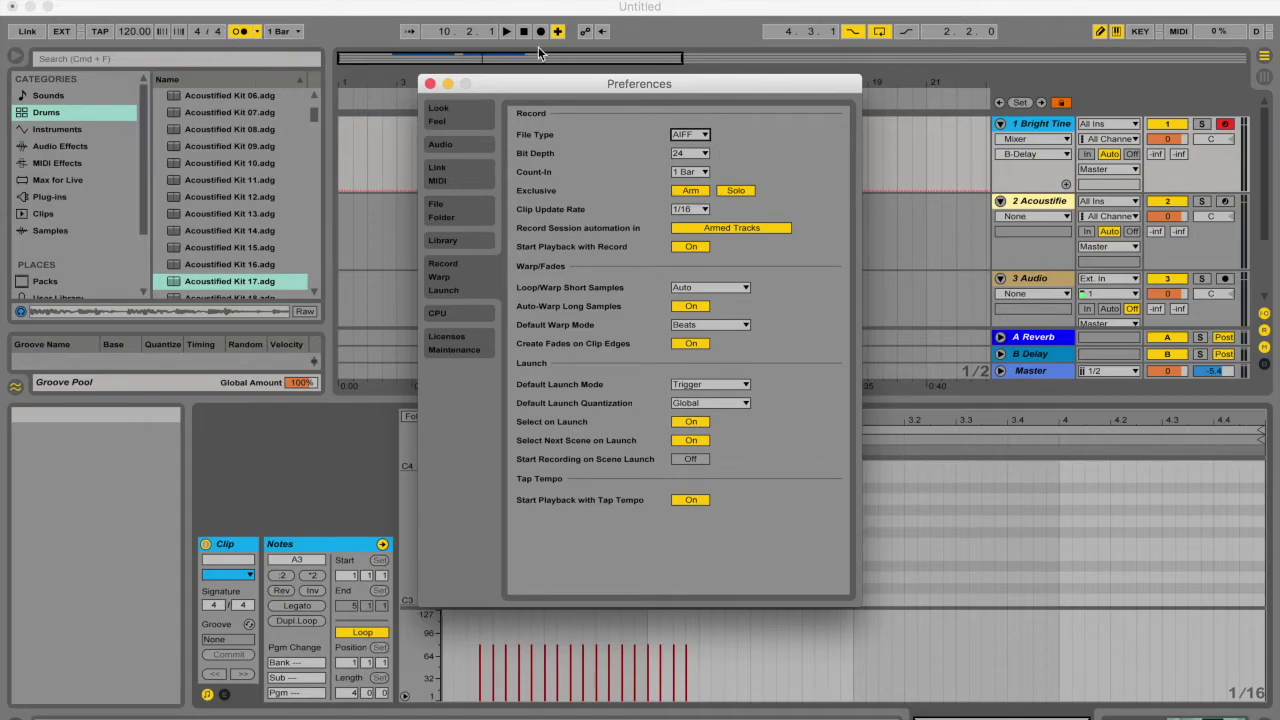
pyautogui.click(430, 83)
pyautogui.press('Tab')
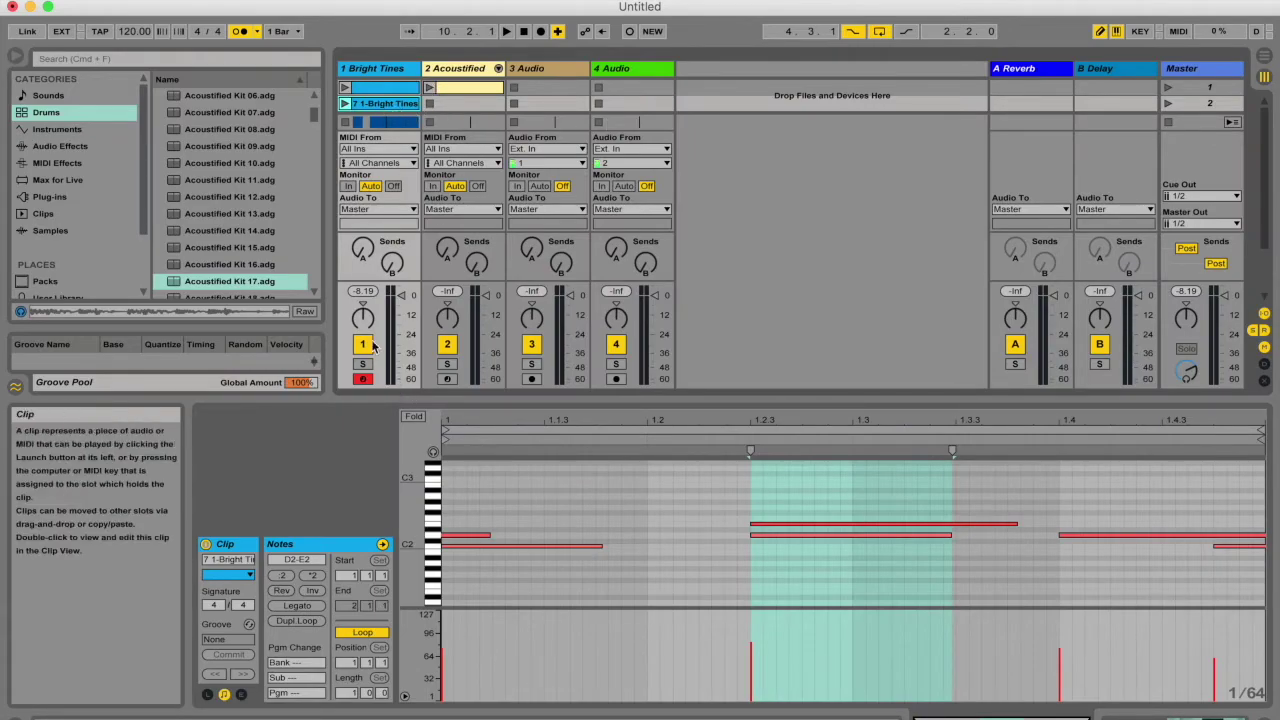
# - Launch scene 1, then toggle Start Recording on Scene Launch on and back off in Preferences
pyautogui.click(1167, 87)
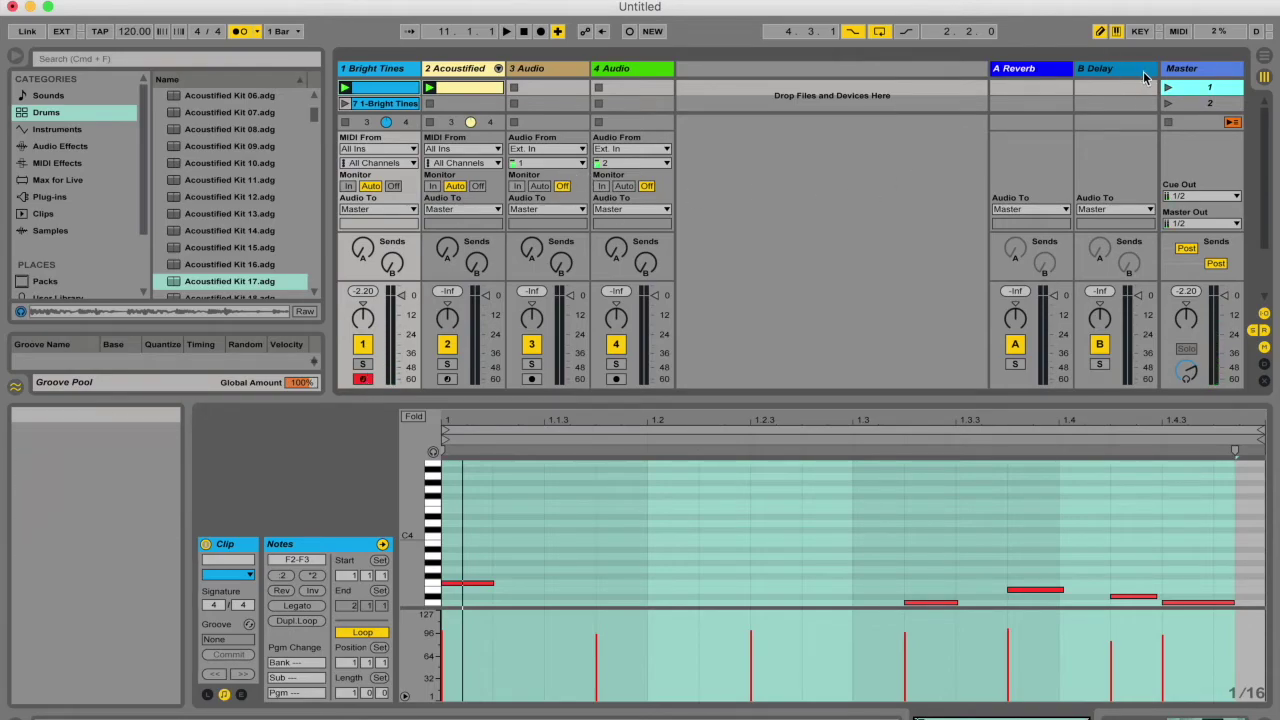
pyautogui.press('super+comma')
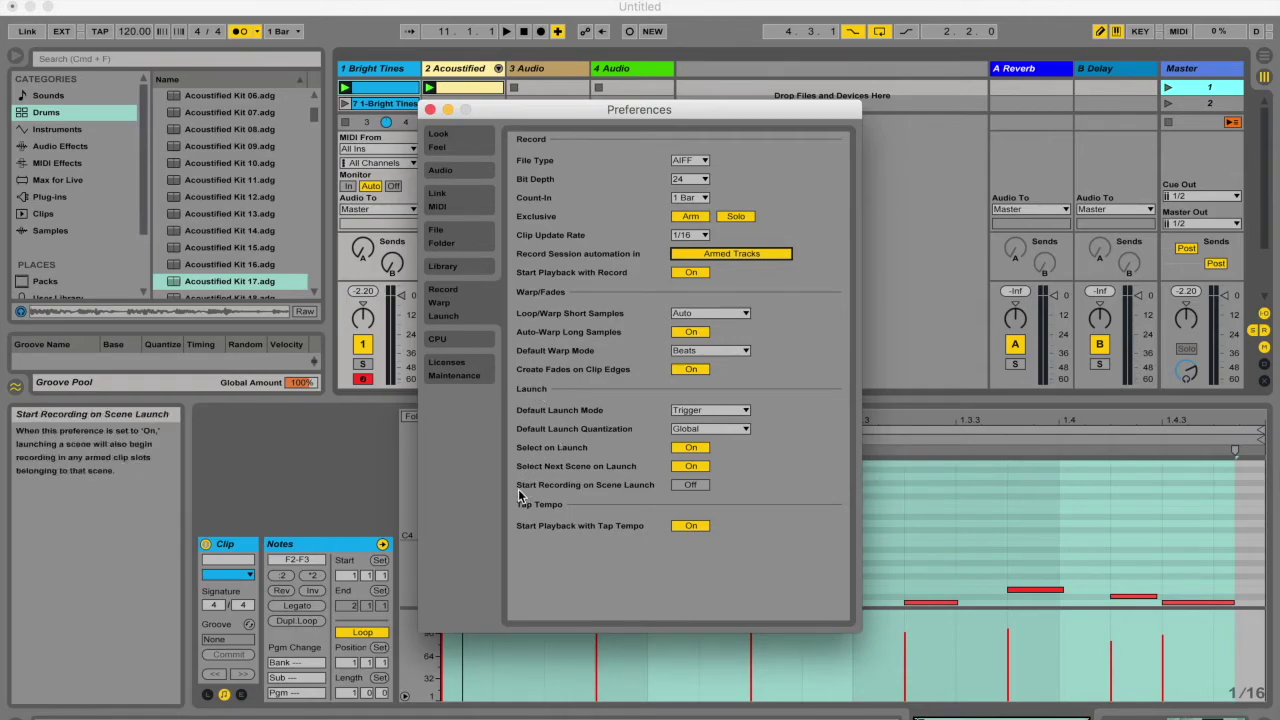
pyautogui.click(689, 486)
pyautogui.click(689, 485)
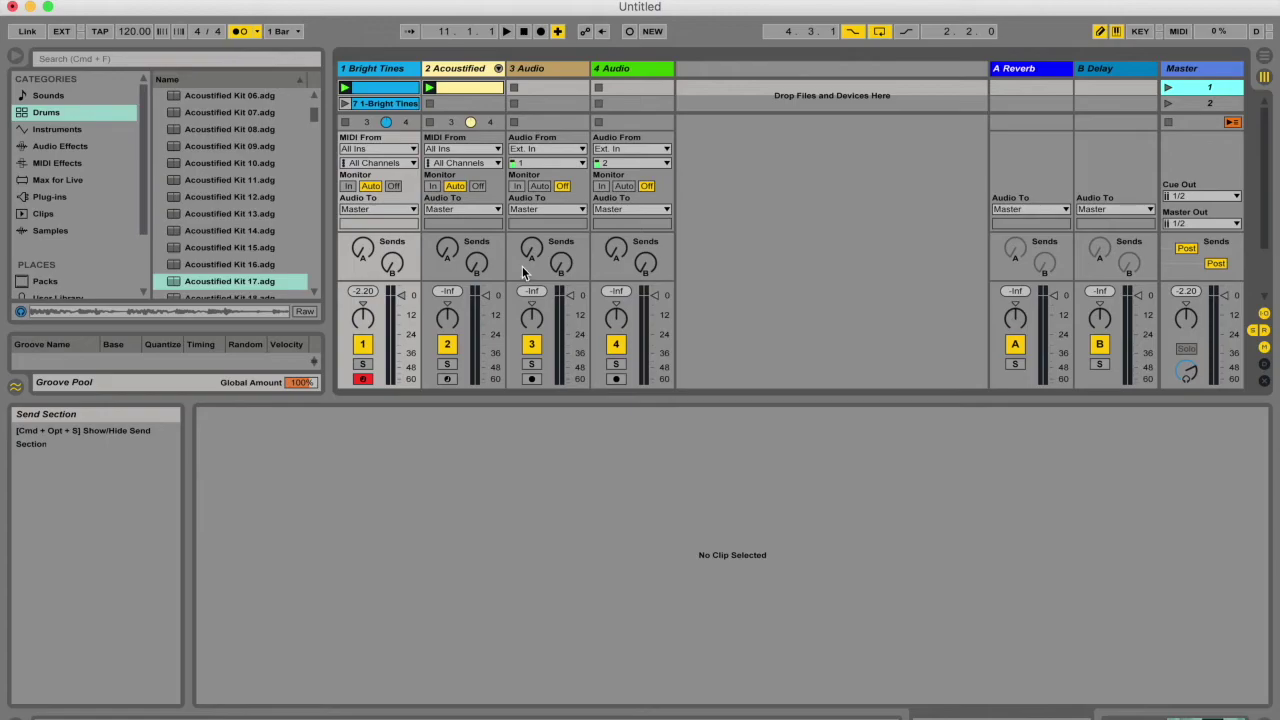
pyautogui.click(137, 32)
pyautogui.write('80')
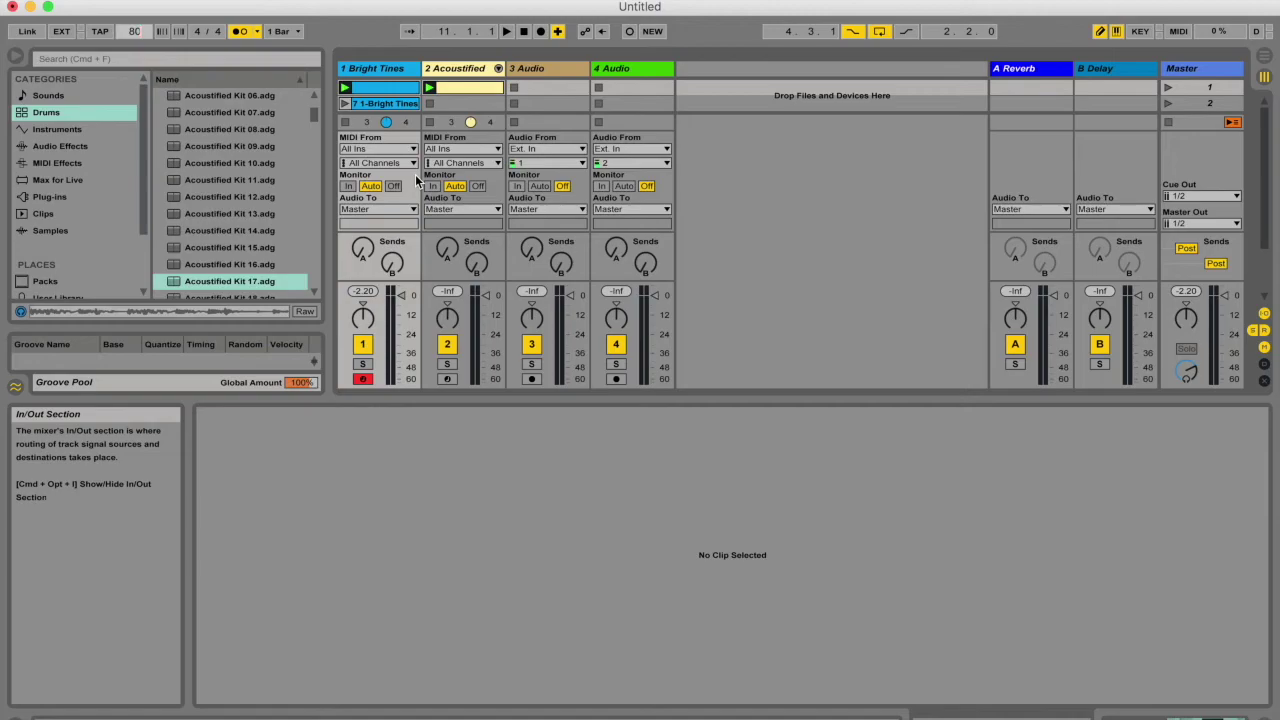
pyautogui.press('BackSpace')
pyautogui.press('BackSpace')
pyautogui.write('120')
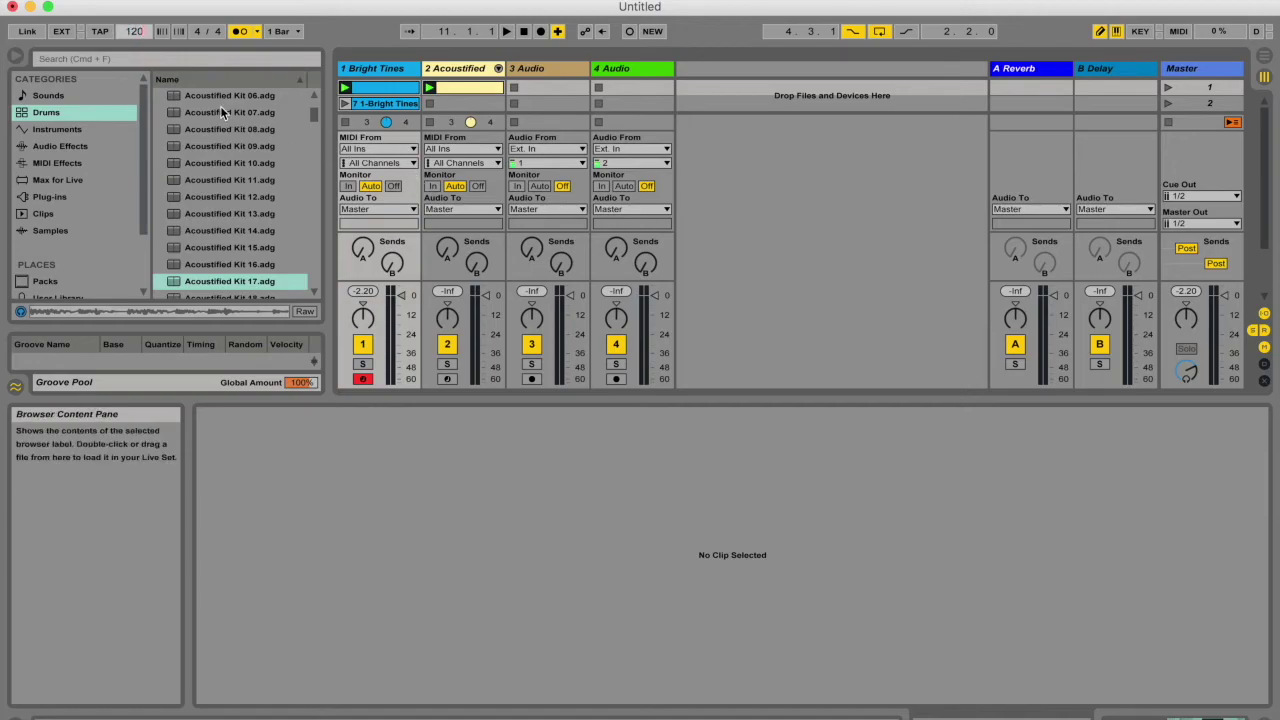
pyautogui.press('Return')
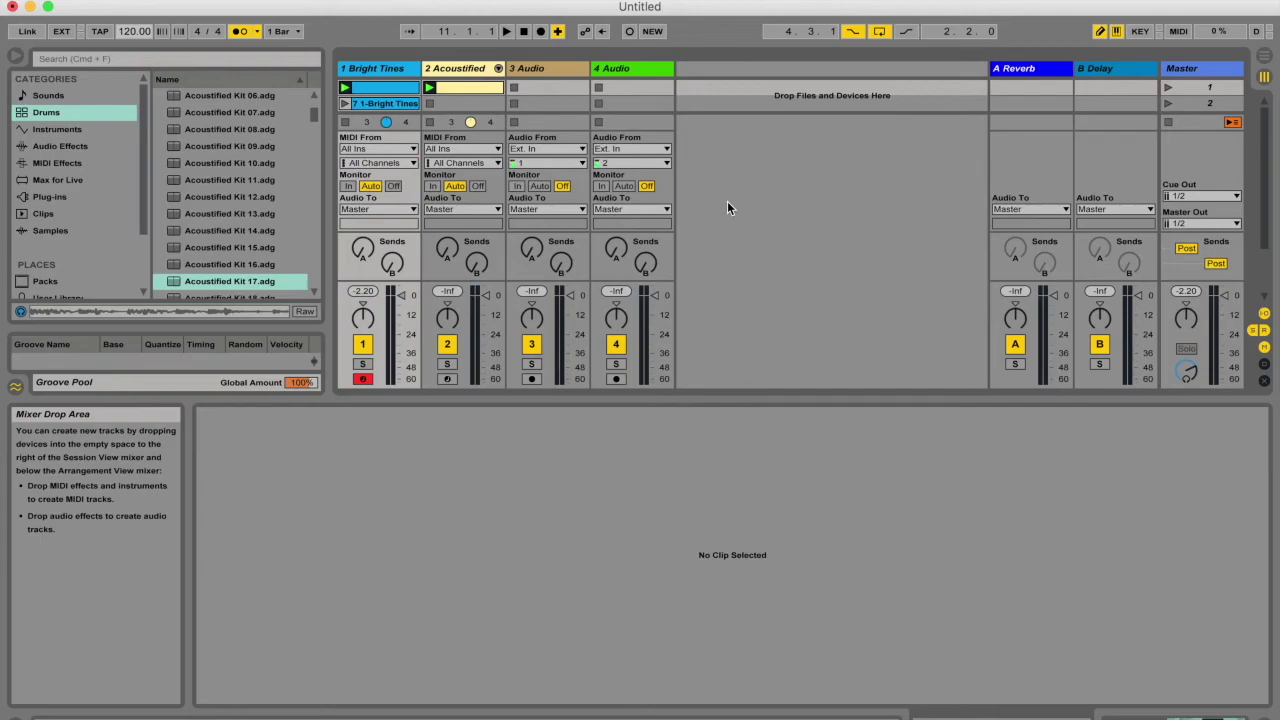
pyautogui.doubleClick(464, 87)
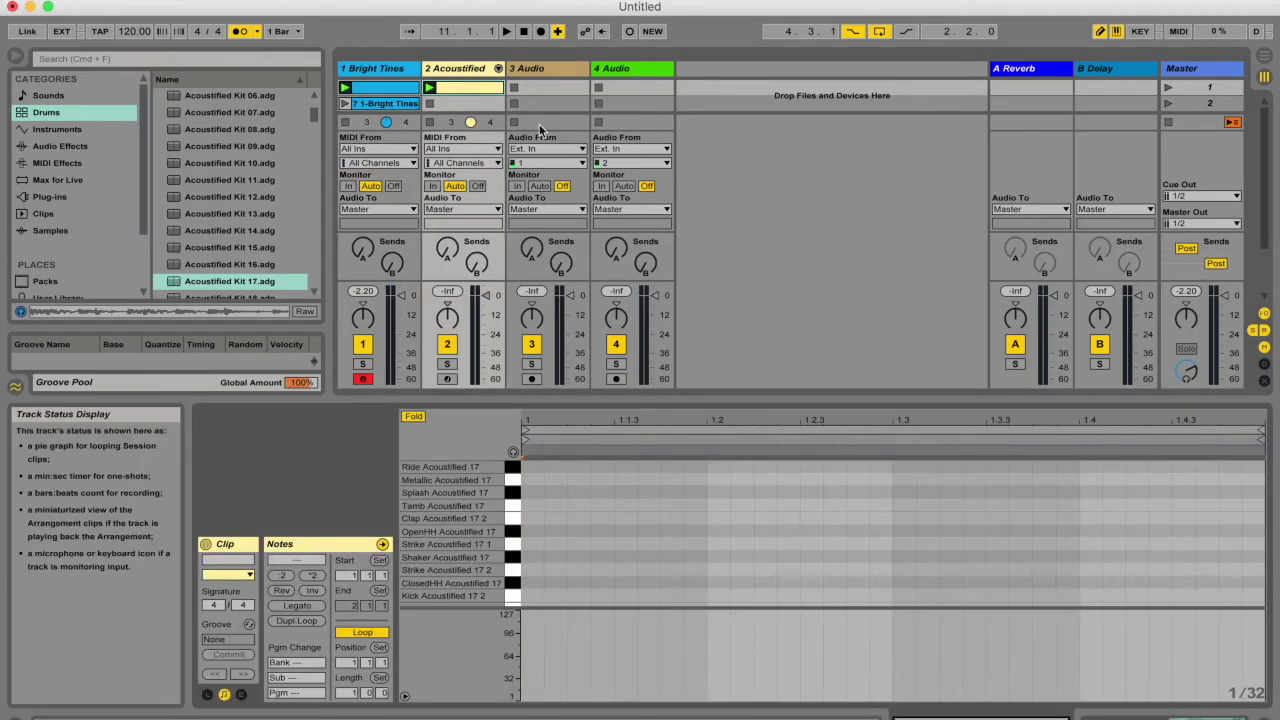